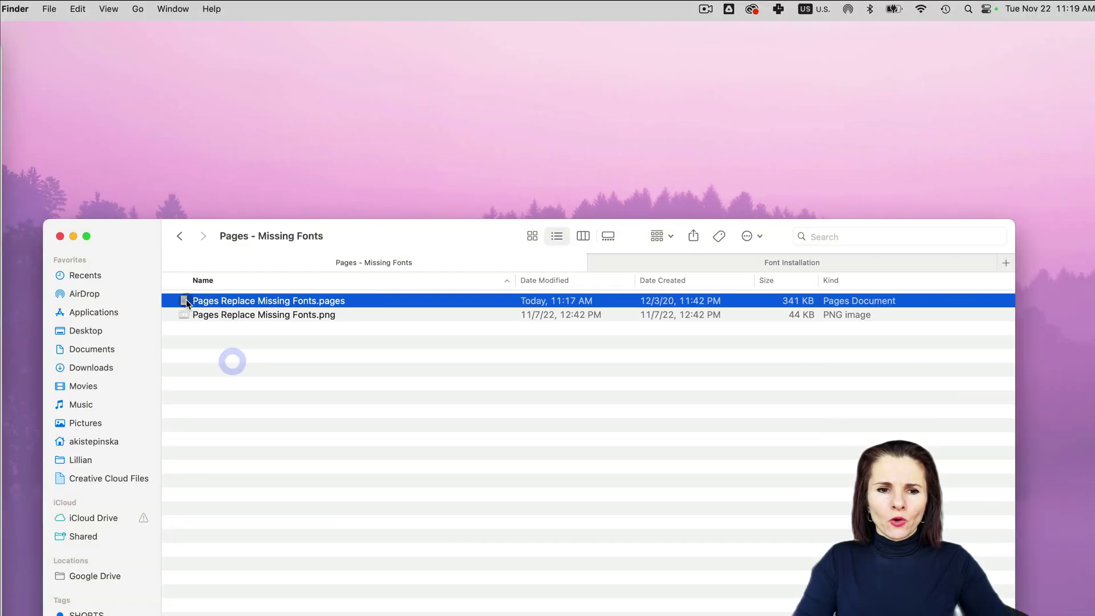
# Step: Open Pages Replace Missing Fonts.pages from Finder in Pages
pyautogui.click(186, 301)
pyautogui.doubleClick(186, 301)
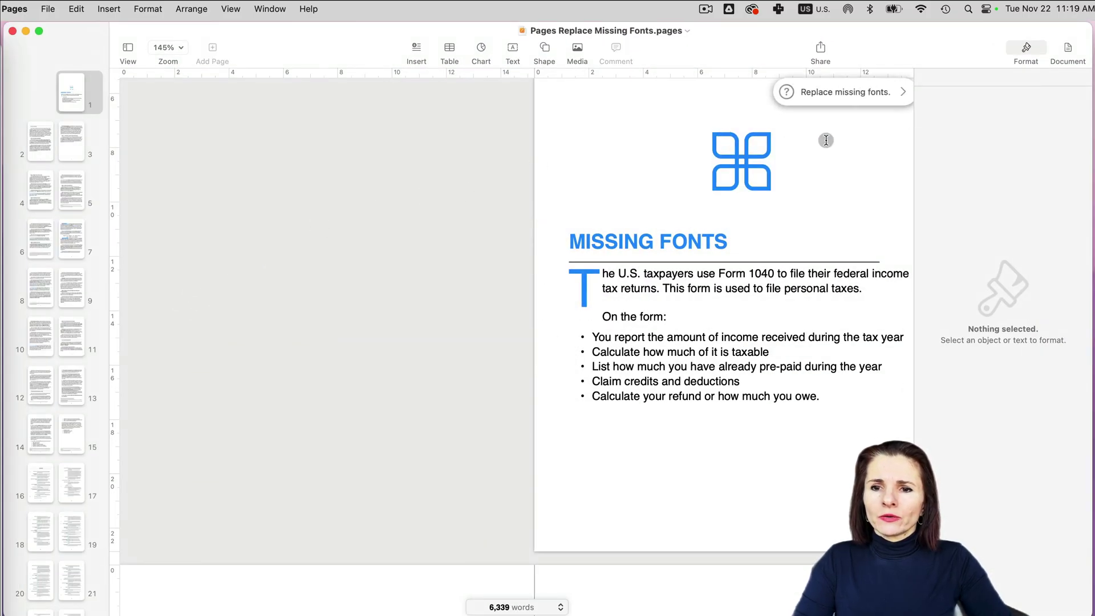
pyautogui.click(891, 93)
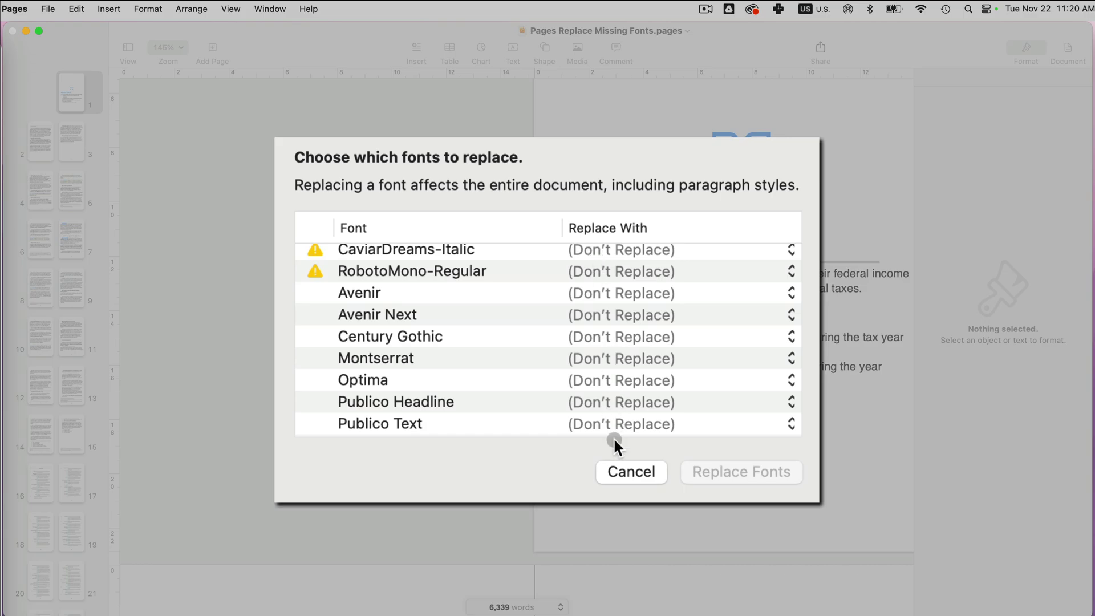
# Step: Dismiss the missing-fonts prompt, then reopen Replace Fonts from Format > Font with the cursor in the body text
pyautogui.click(623, 472)
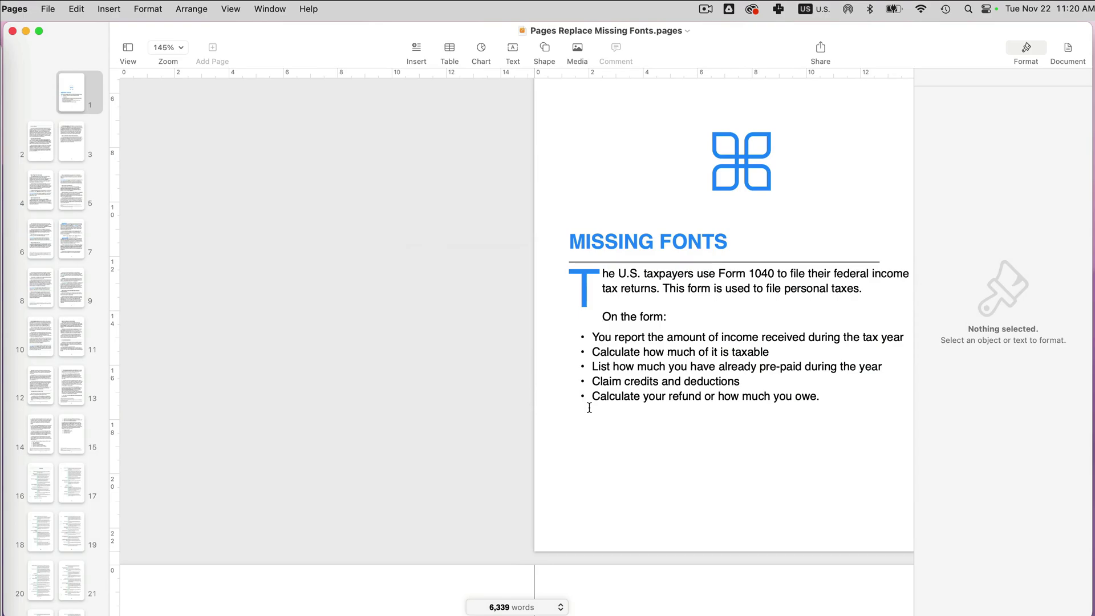
pyautogui.click(664, 286)
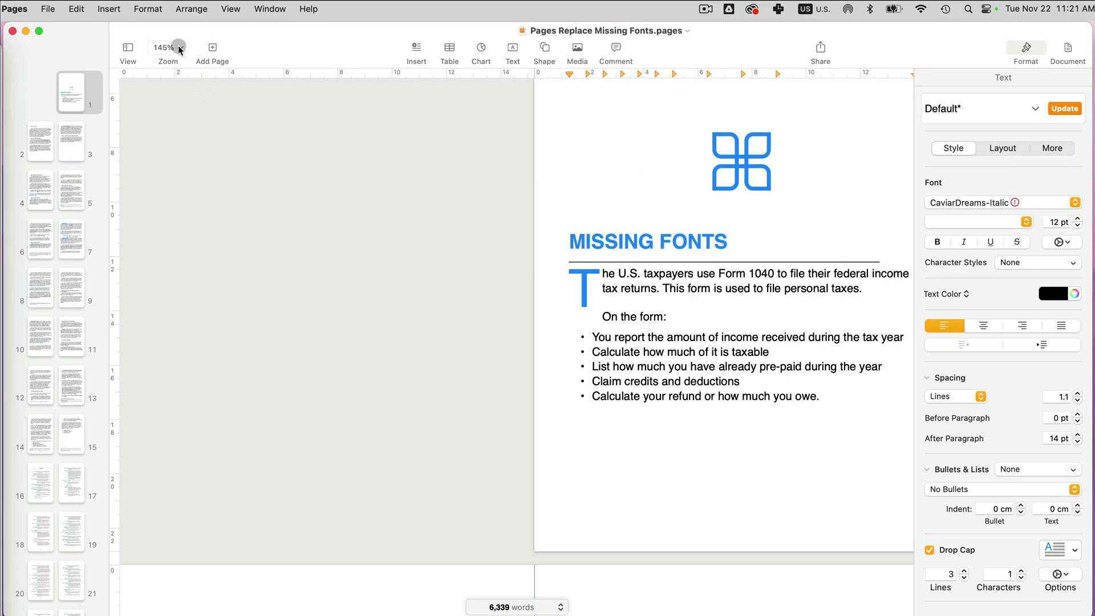
pyautogui.click(155, 10)
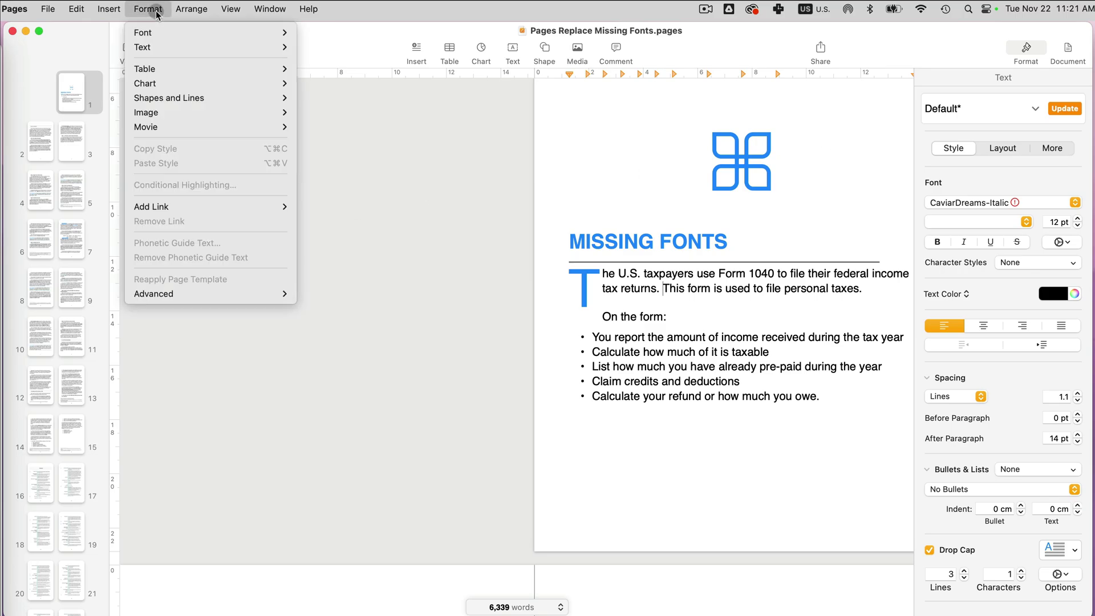
pyautogui.moveTo(155, 32)
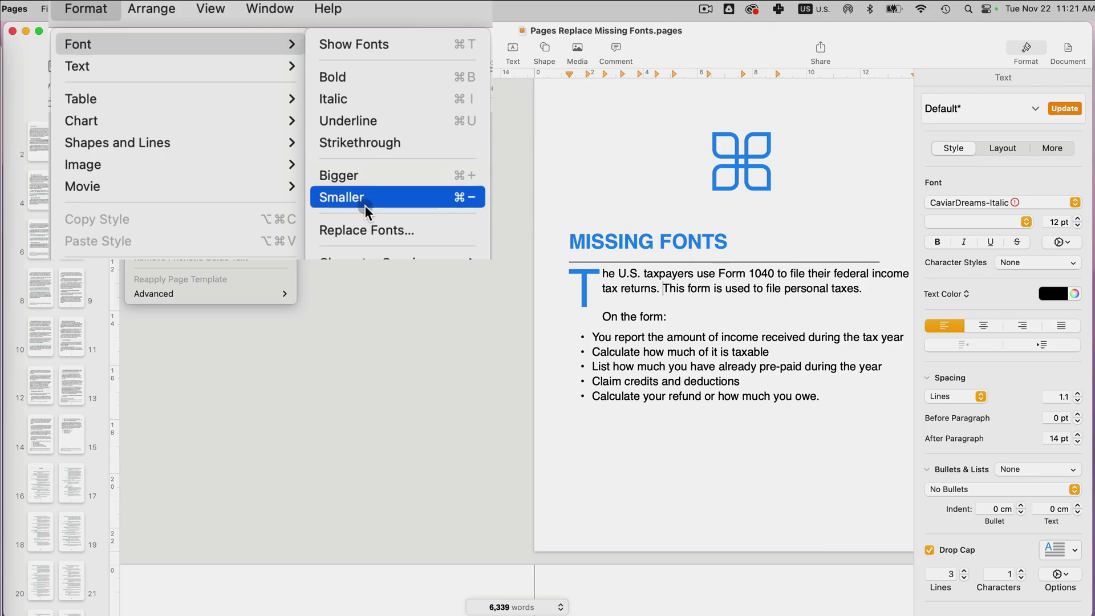
pyautogui.click(368, 233)
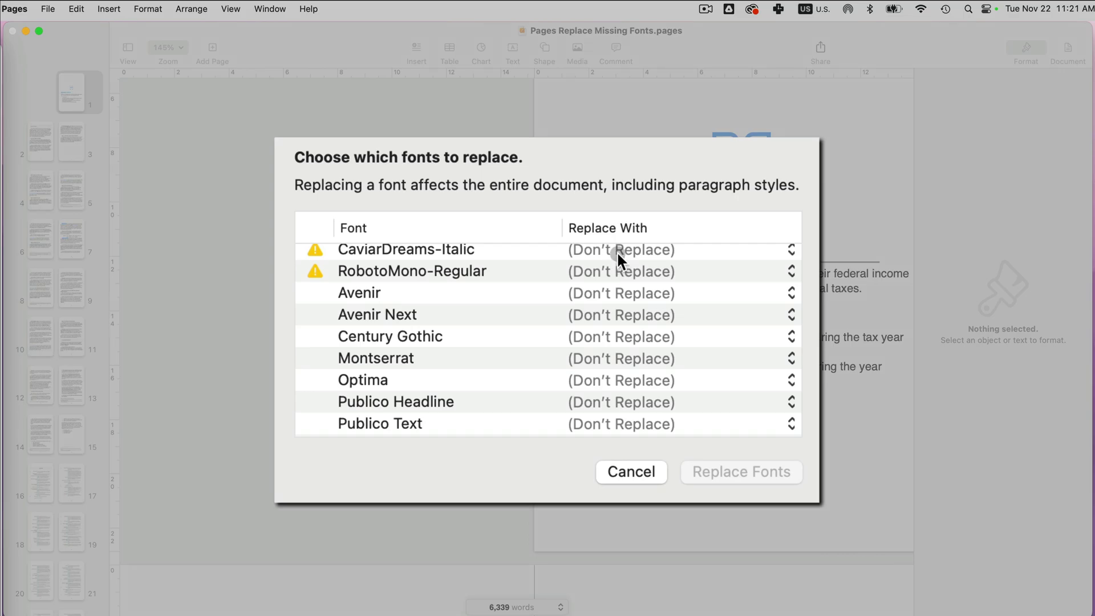
# Step: Replace the missing CaviarDreams-Italic with Bradley Hand Bold across the whole document
pyautogui.click(618, 251)
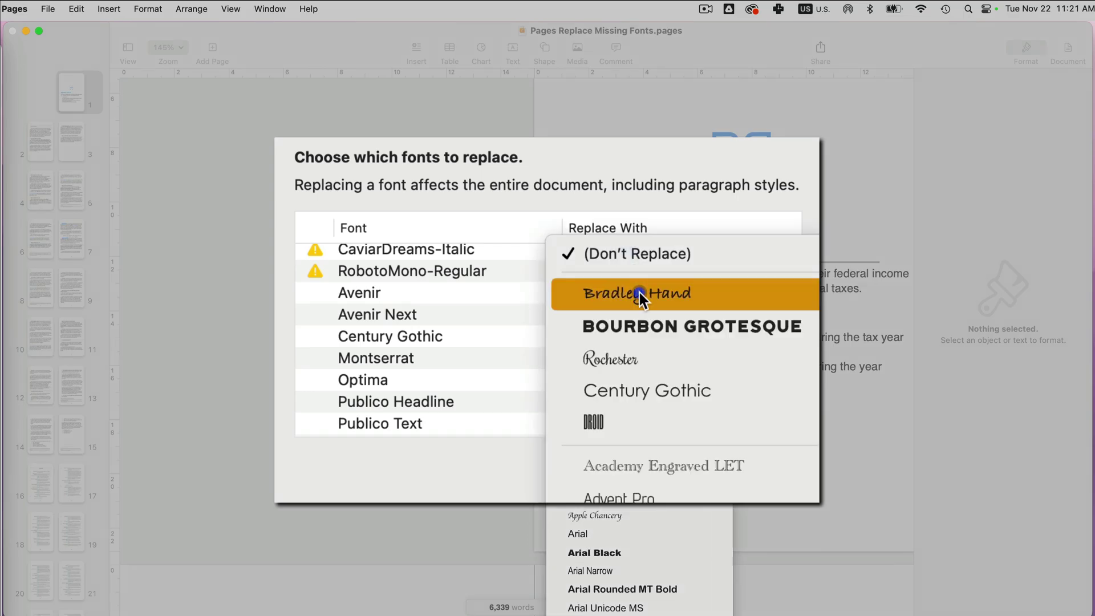
pyautogui.click(765, 289)
pyautogui.moveTo(787, 294)
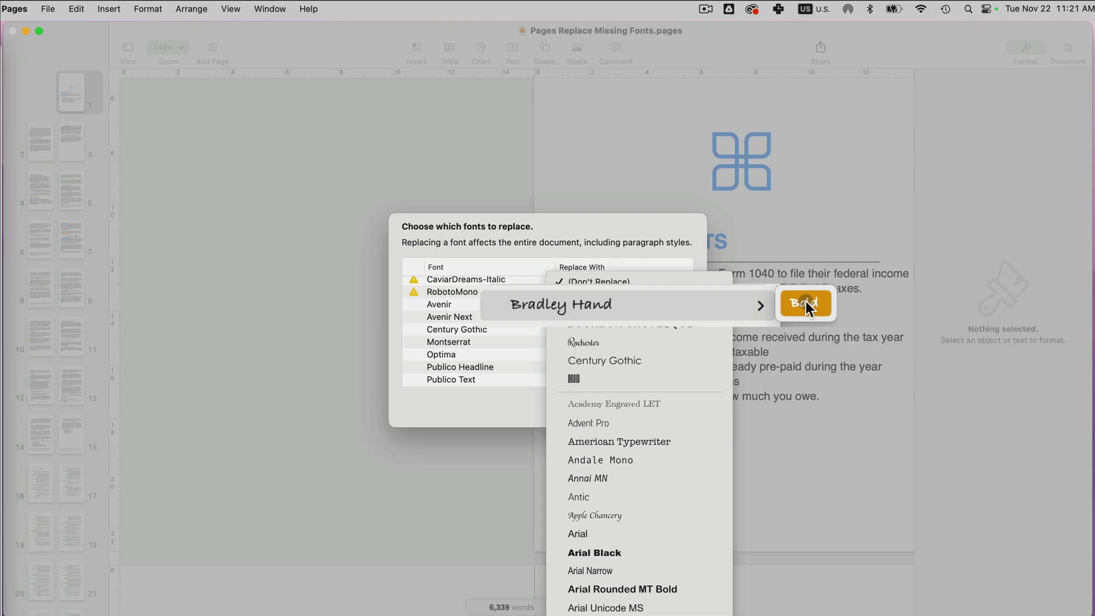
pyautogui.click(806, 301)
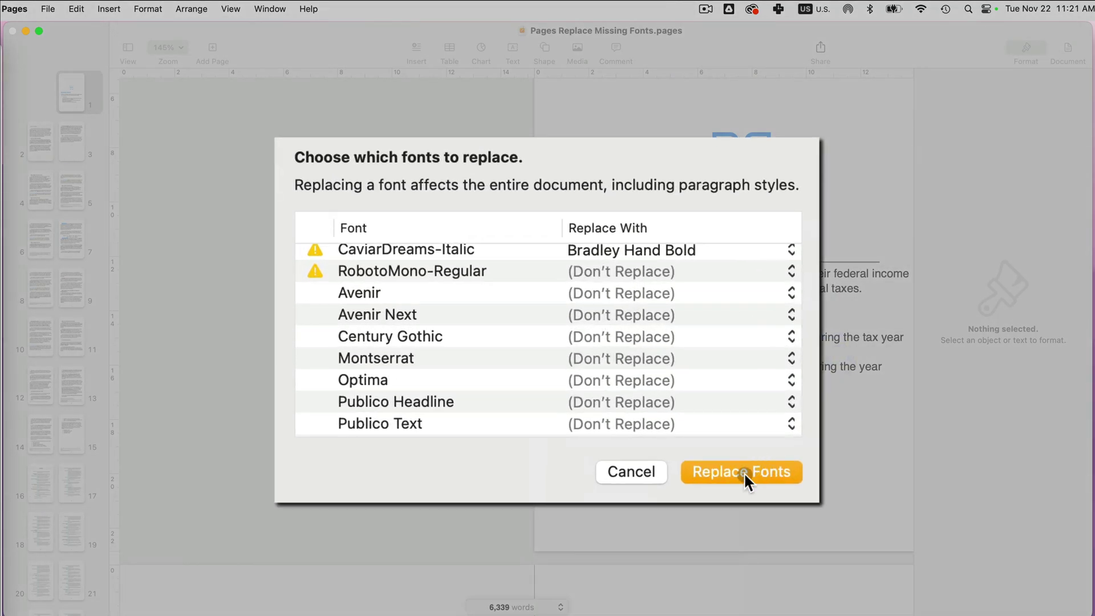
pyautogui.click(744, 472)
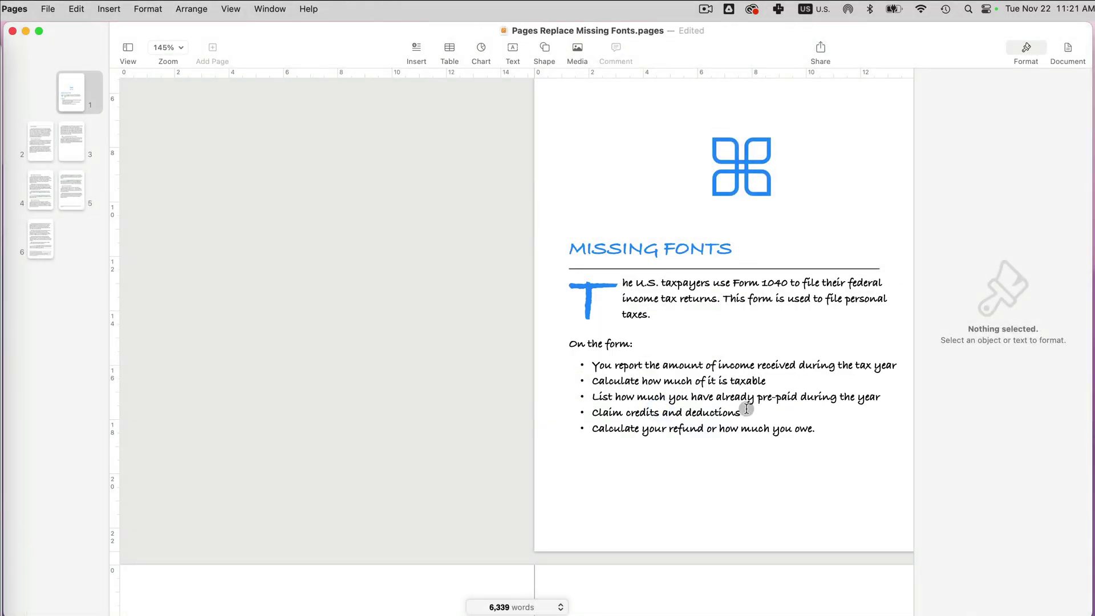
# Step: Scroll to pages vi–vii and place the cursor in their Bradley Hand body text
pyautogui.scroll(-20, 746, 408)
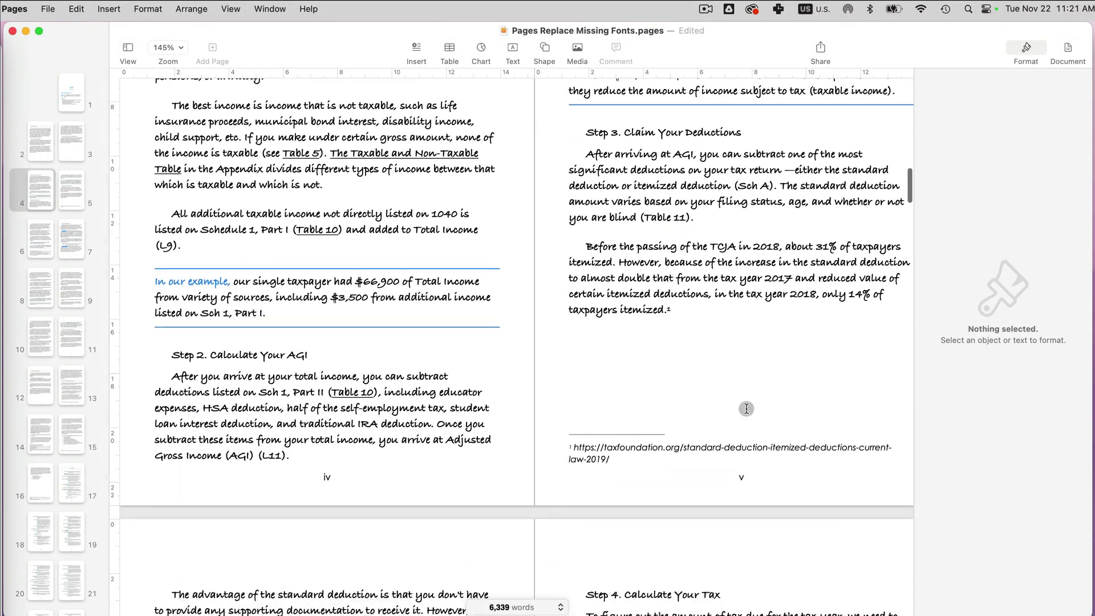
pyautogui.scroll(-10, 747, 409)
pyautogui.click(746, 408)
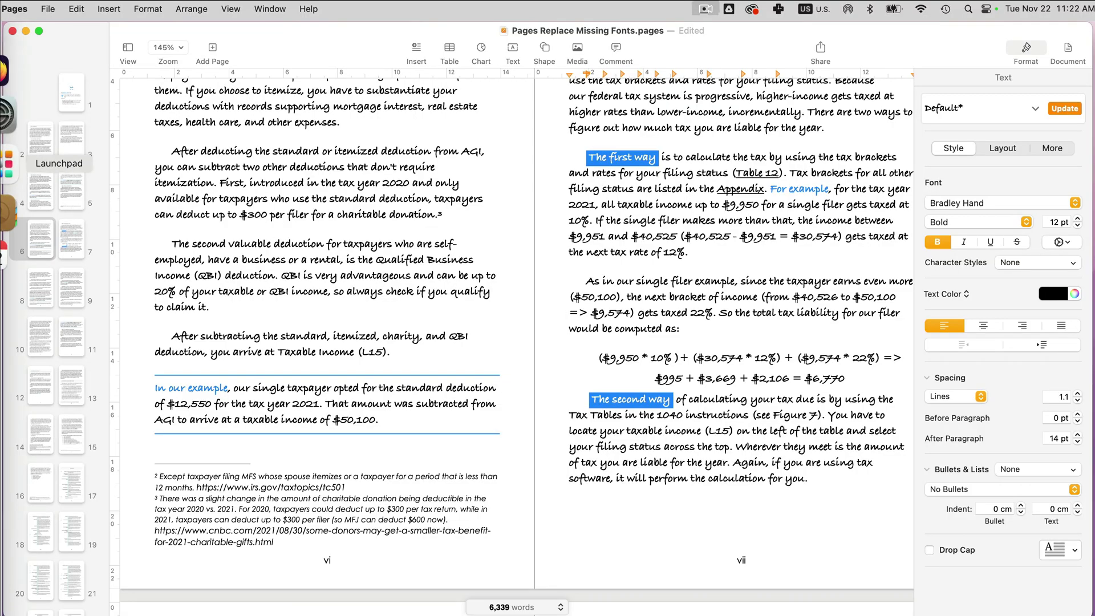
# Step: Launch Font Book from Launchpad by searching 'fon'
pyautogui.click(9, 164)
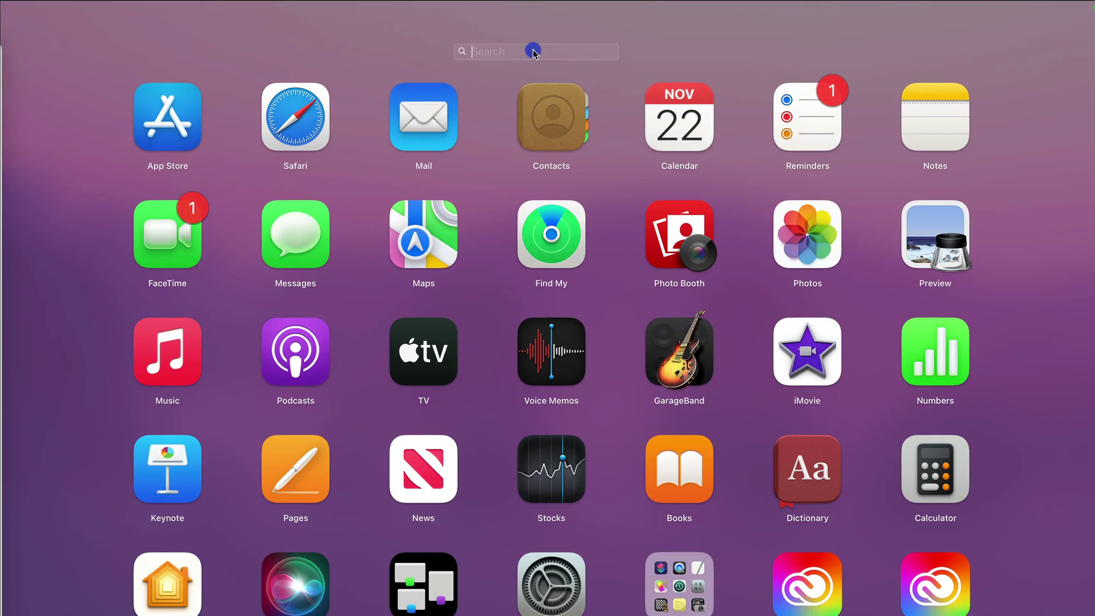
pyautogui.write('fon')
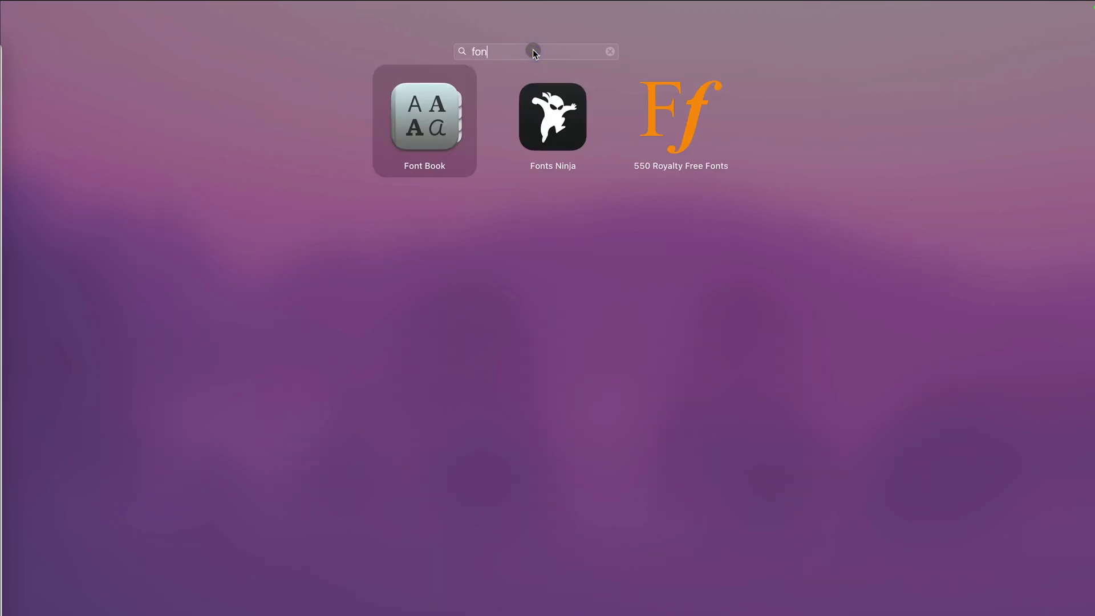
pyautogui.click(444, 112)
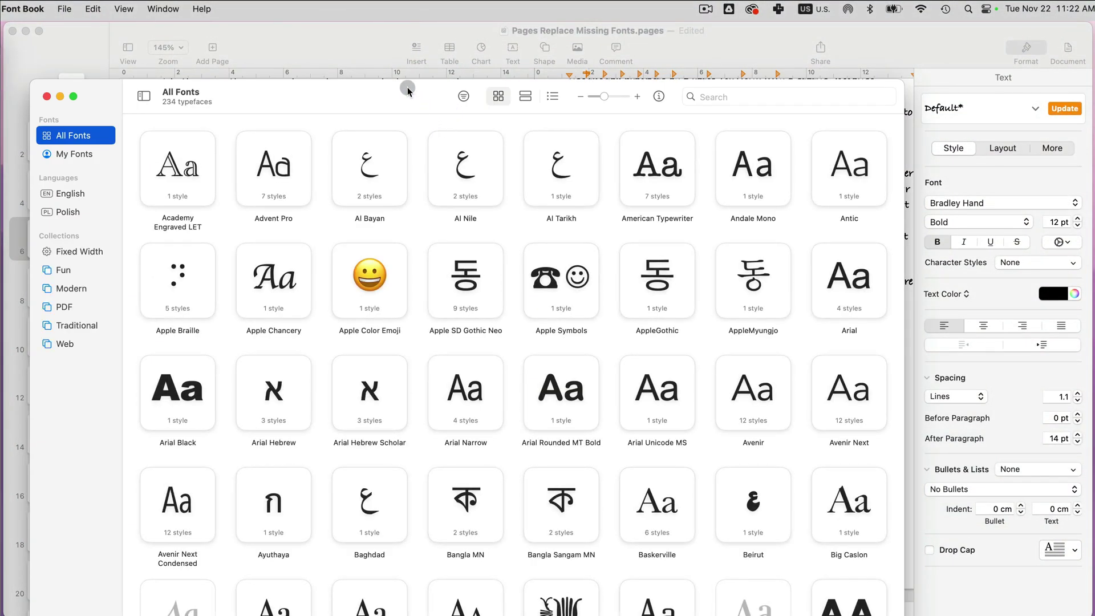
# Step: Move the Font Book window up, switch to list view, and scroll down to Caviar Dreams
pyautogui.moveTo(407, 87); pyautogui.dragTo(406, 23)
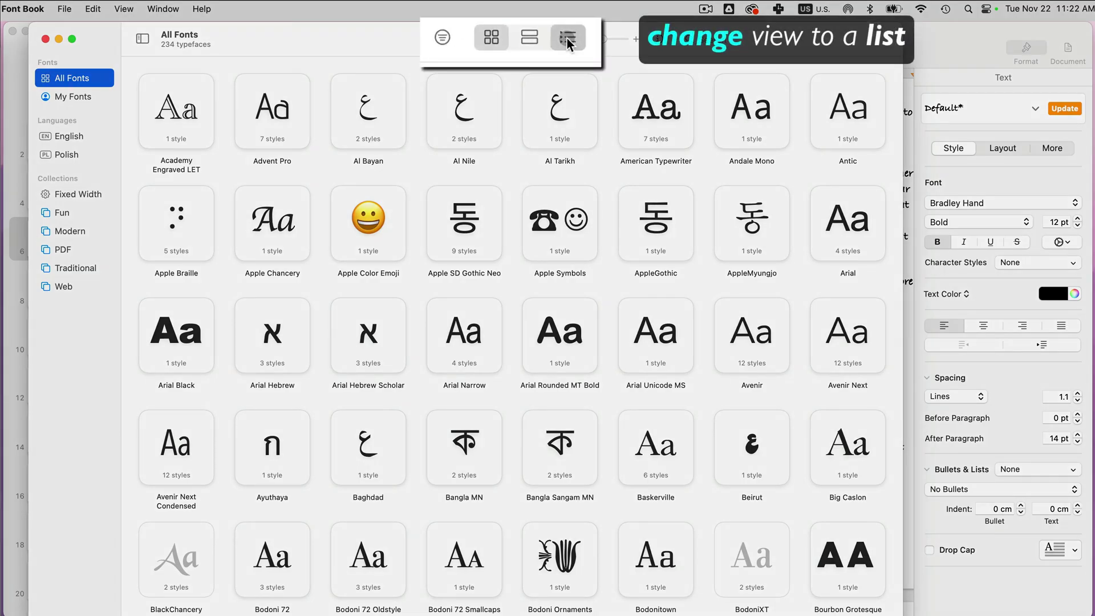
pyautogui.click(567, 38)
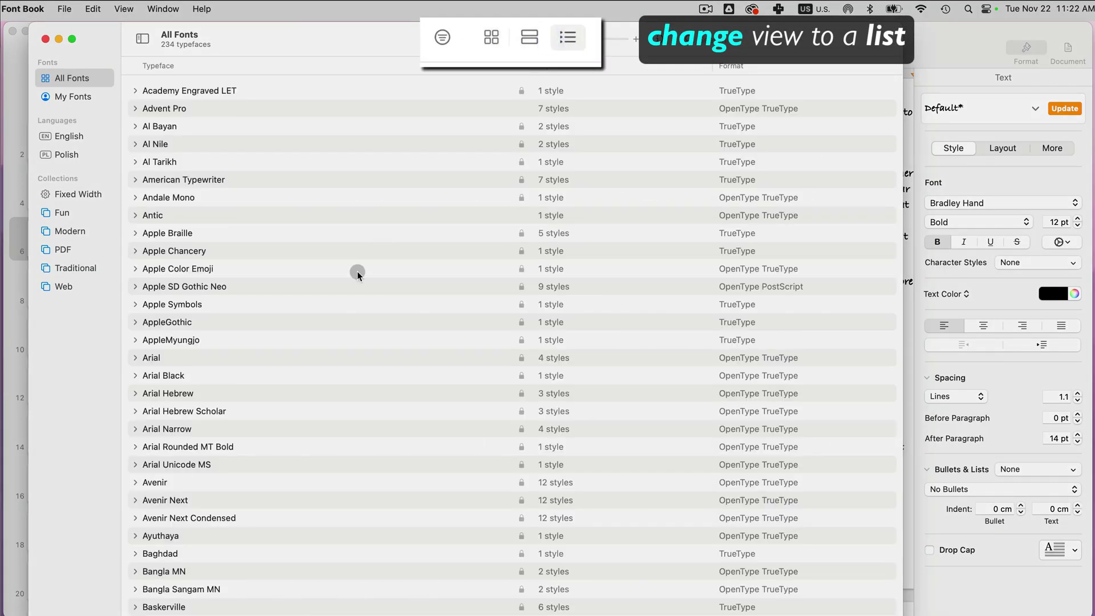
pyautogui.scroll(-1, 317, 309)
pyautogui.scroll(-7, 317, 309)
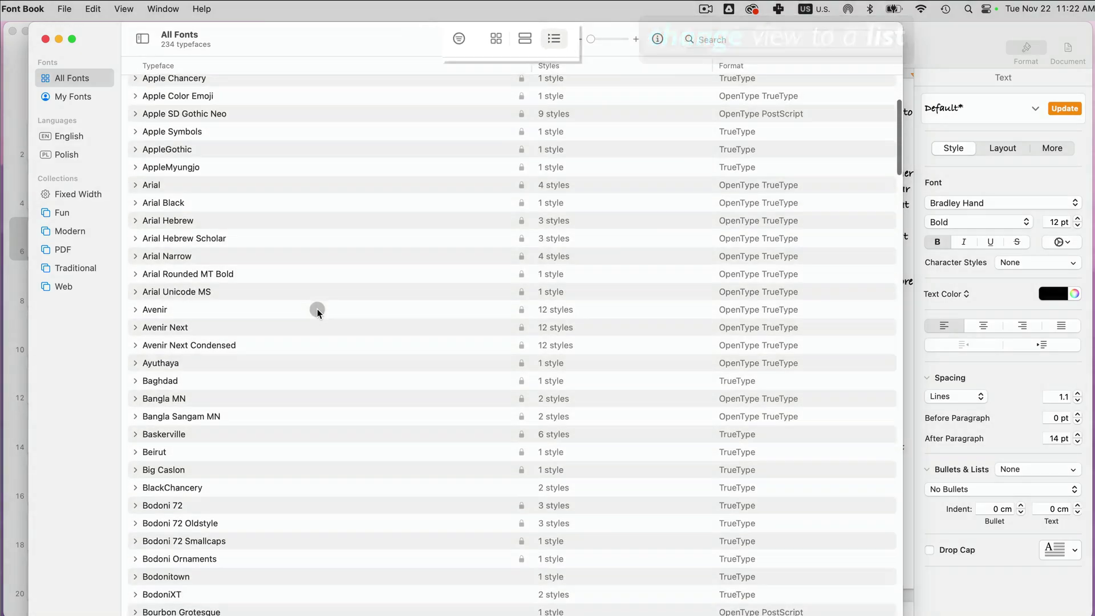
pyautogui.scroll(-6, 317, 310)
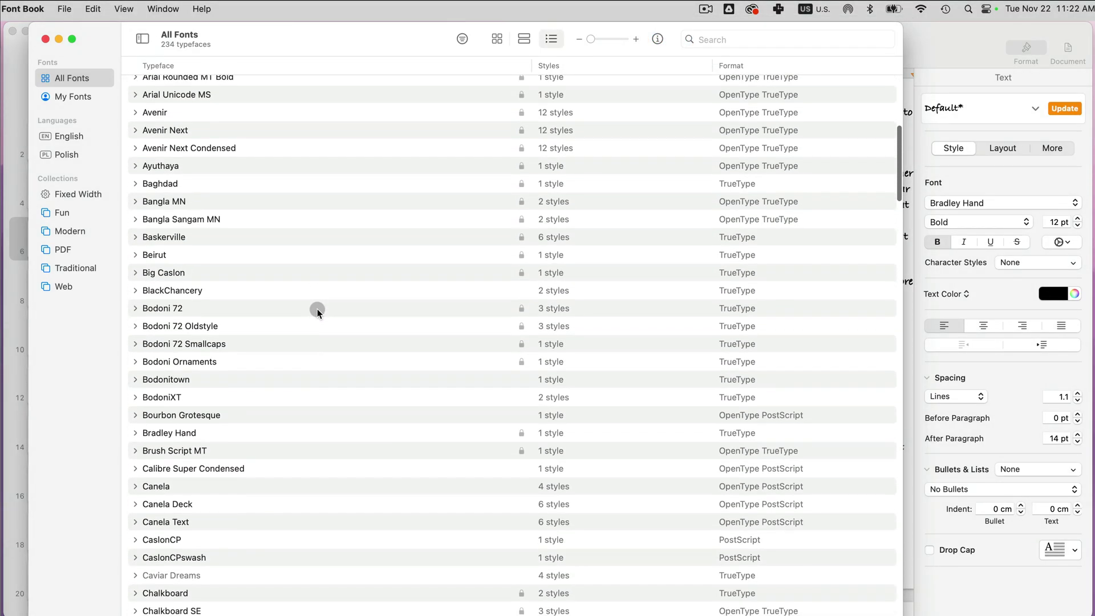
pyautogui.scroll(-4, 317, 309)
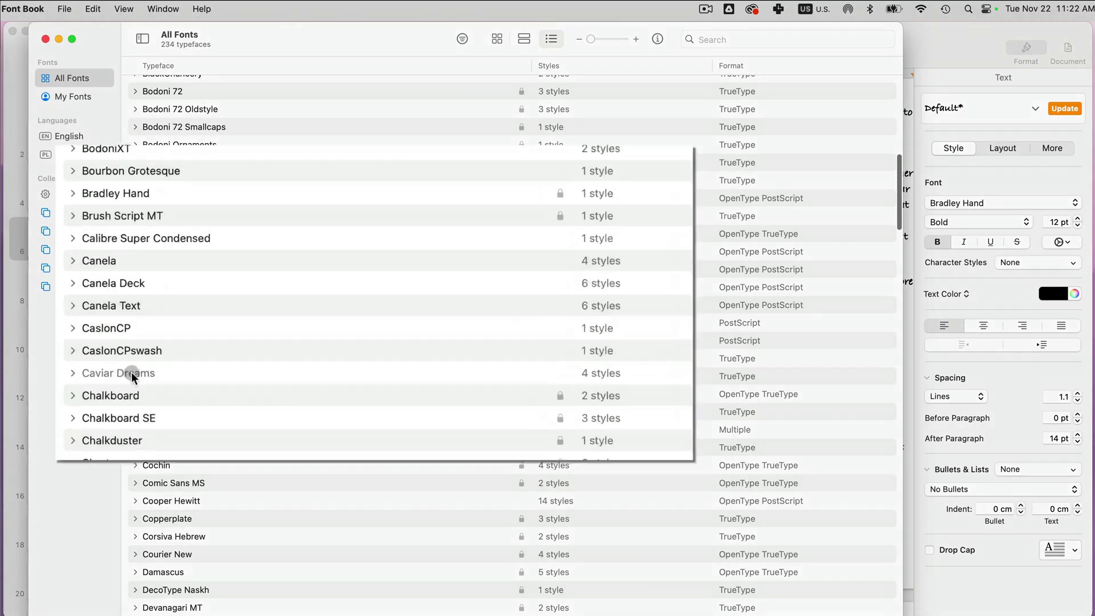
pyautogui.scroll(-3, 189, 357)
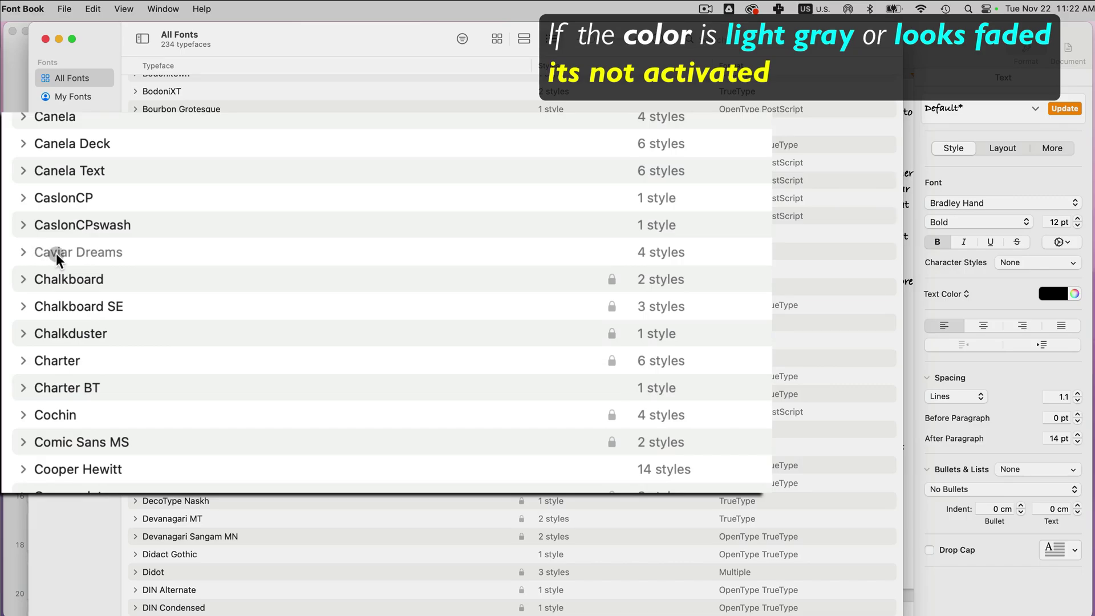
# Step: Activate the whole Caviar Dreams family from its context menu, then return to the Pages document
pyautogui.click(26, 252)
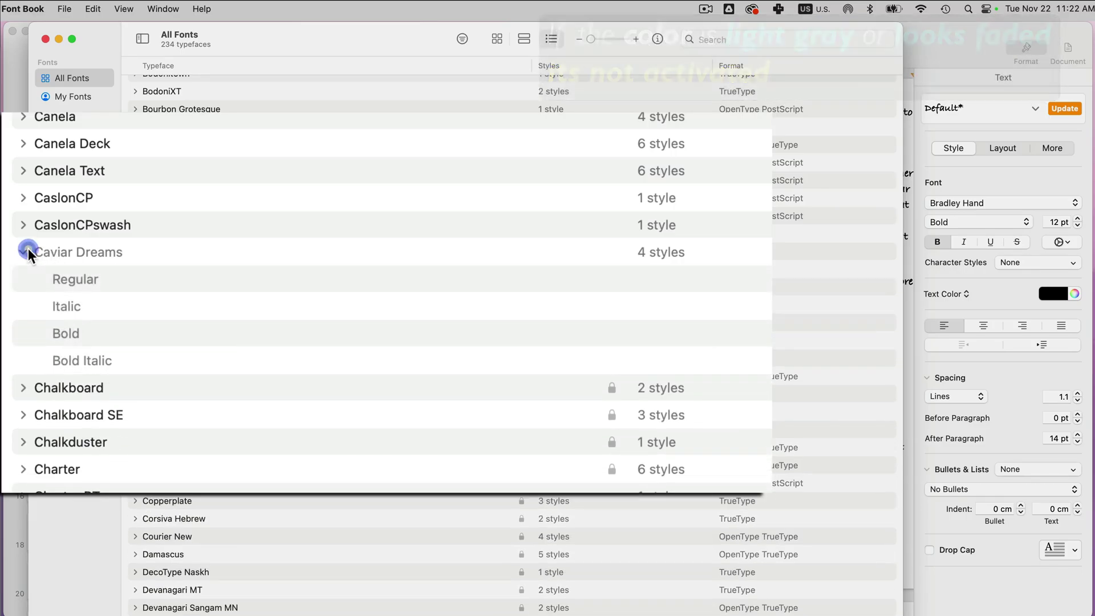
pyautogui.click(87, 251)
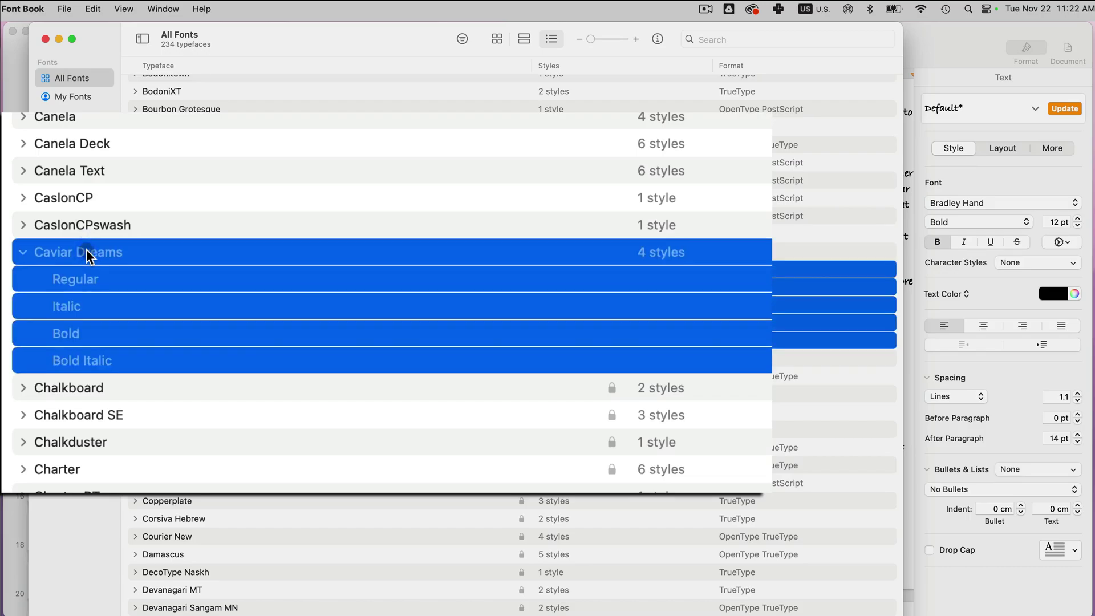
pyautogui.rightClick(87, 251)
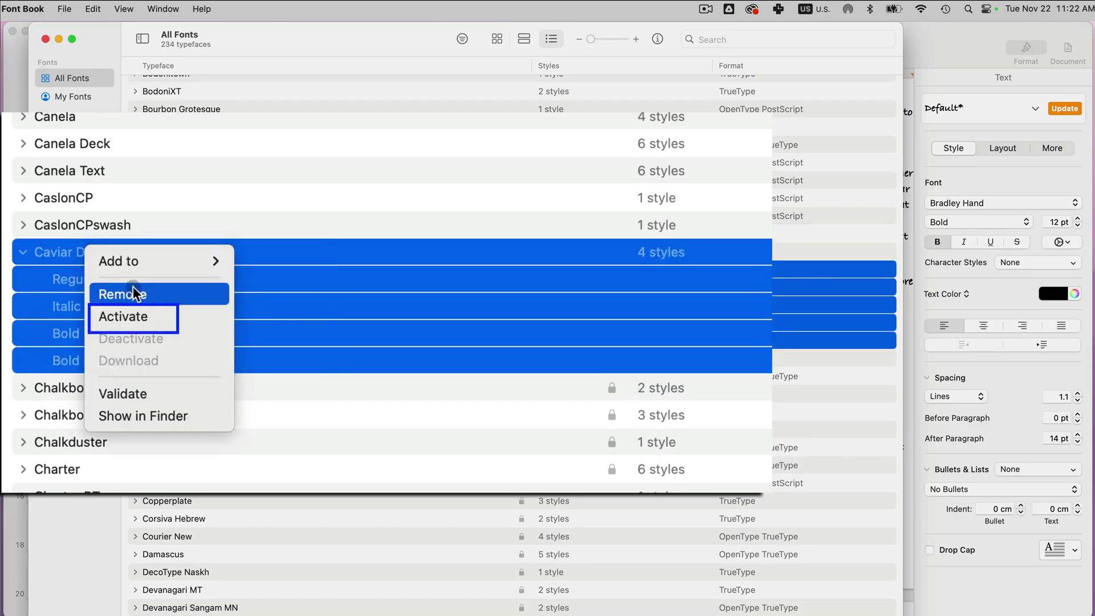
pyautogui.click(141, 317)
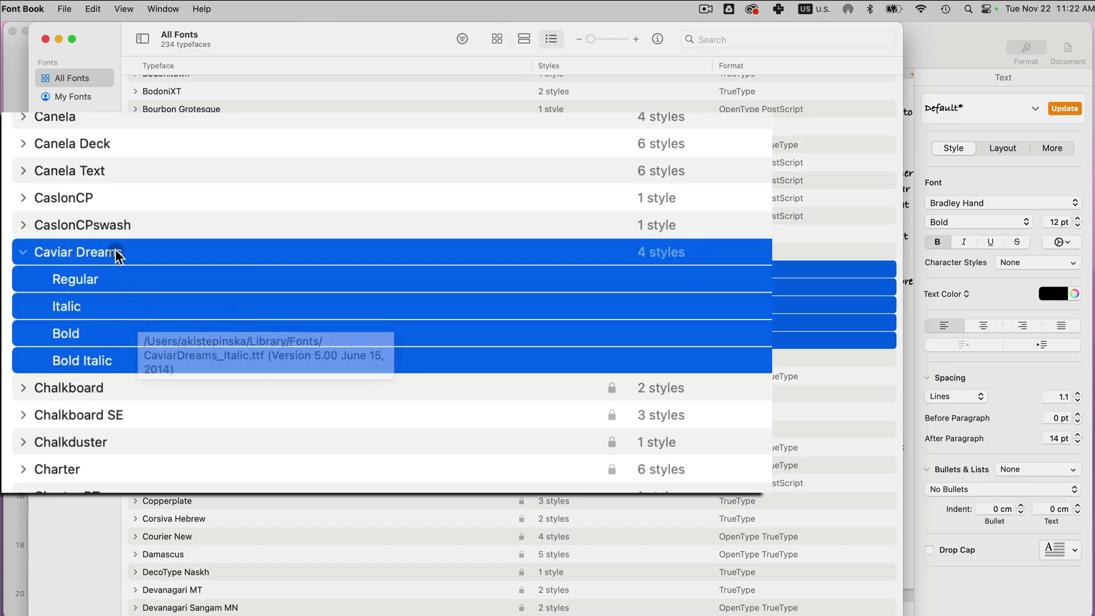
pyautogui.click(152, 227)
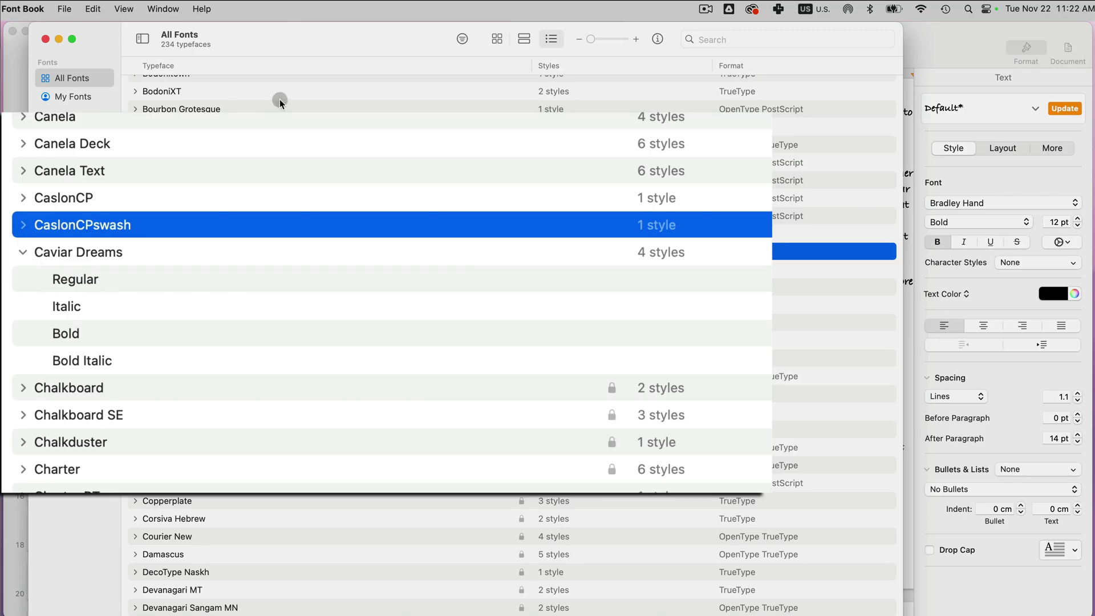
pyautogui.click(913, 47)
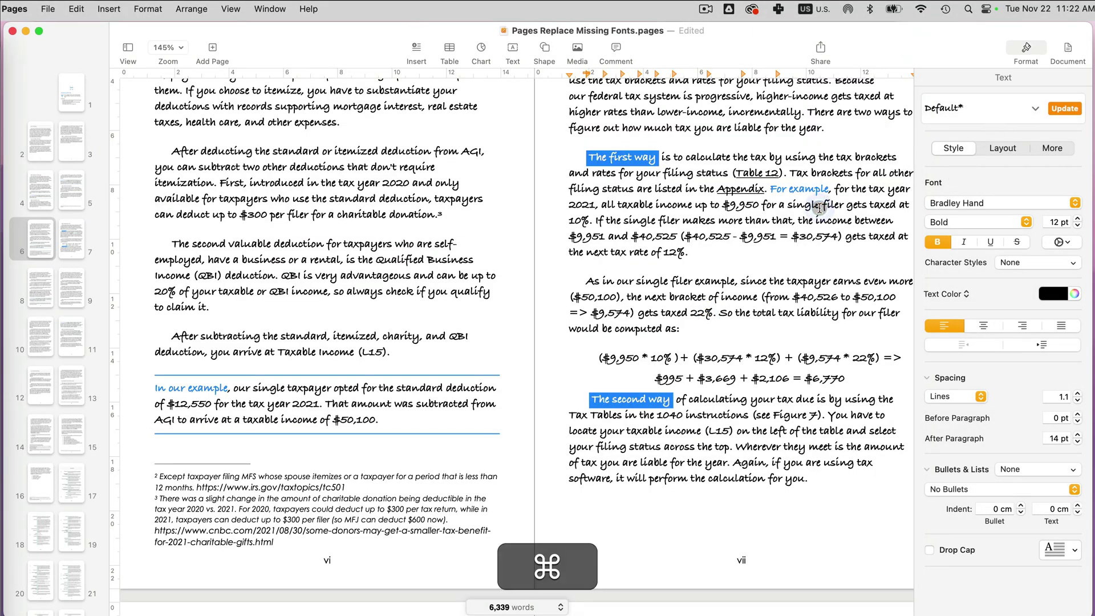
# Step: Save the document and look over the paragraph style and font lists, keeping Bradley Hand
pyautogui.press('super+s')
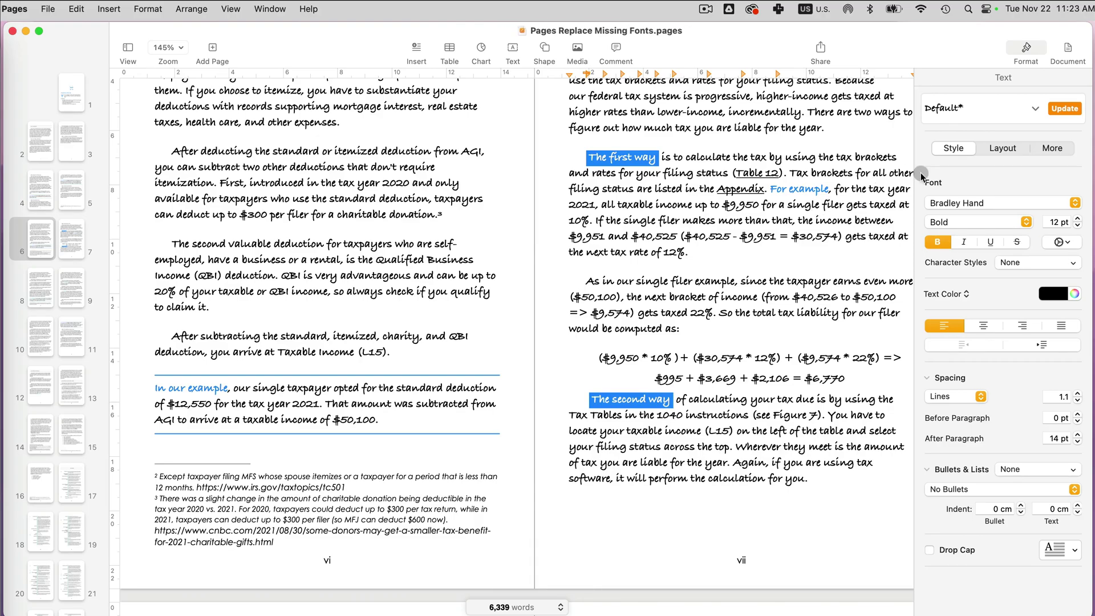
pyautogui.click(1036, 108)
pyautogui.click(1036, 108)
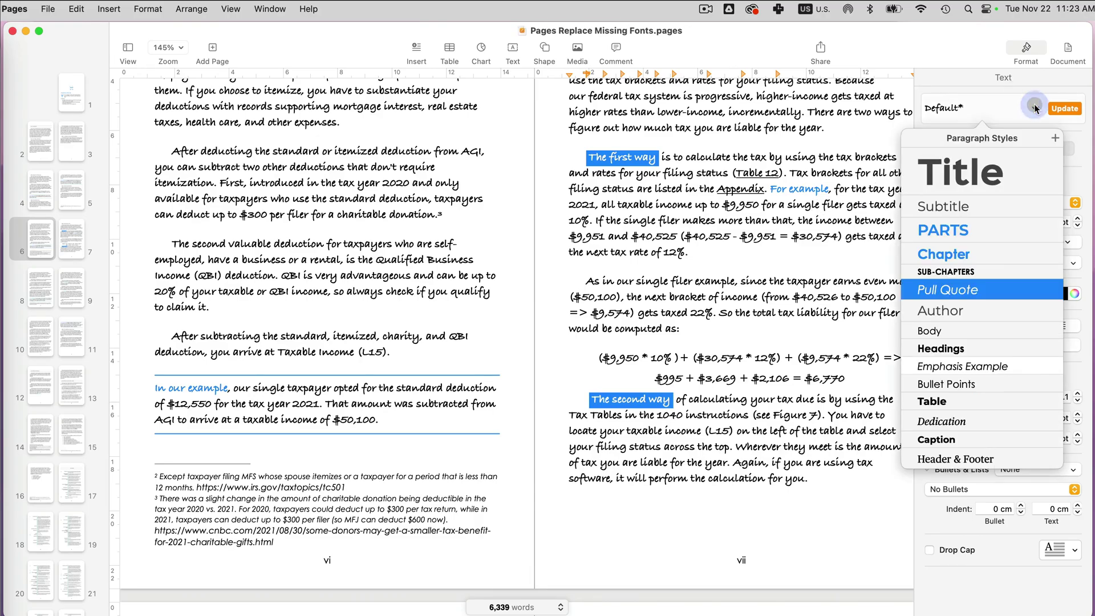
pyautogui.click(1074, 204)
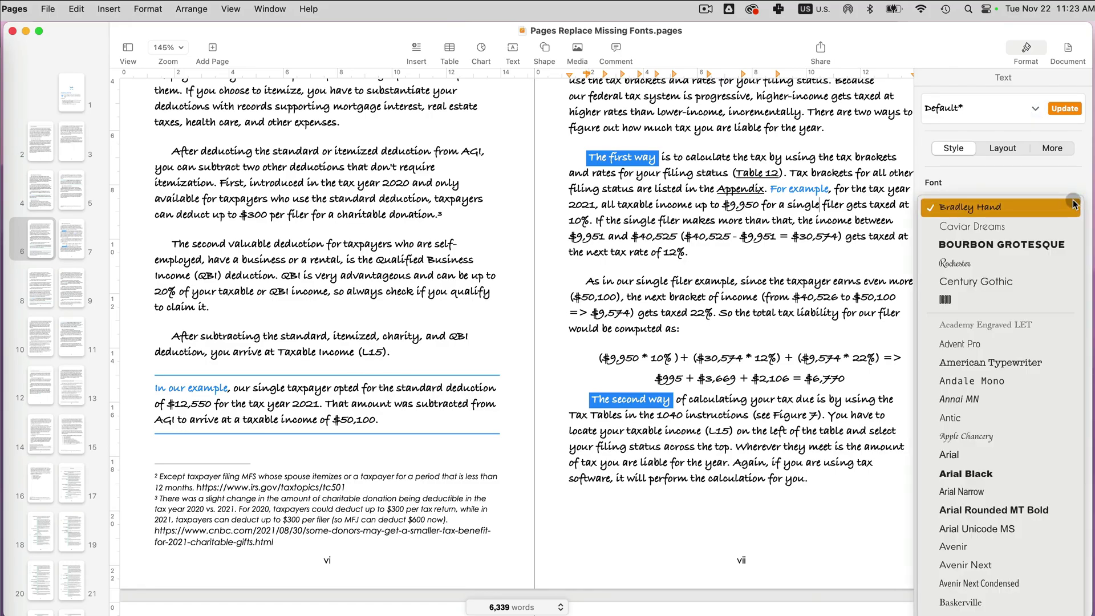
pyautogui.click(831, 224)
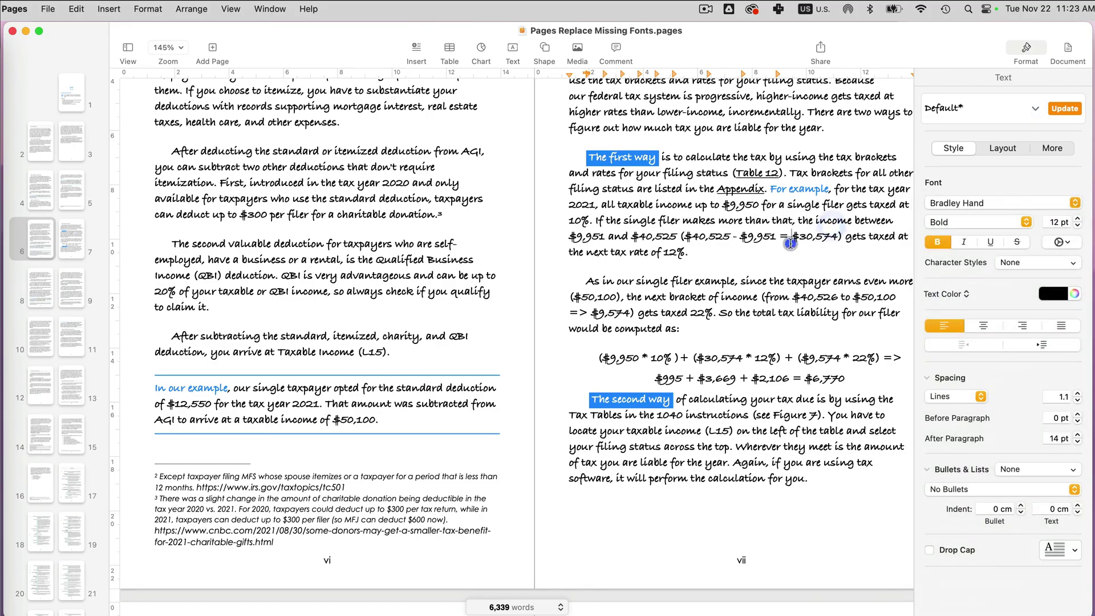
# Step: Try setting all text to Caviar Dreams, check the result, then undo back to Bradley Hand
pyautogui.press('super+a')
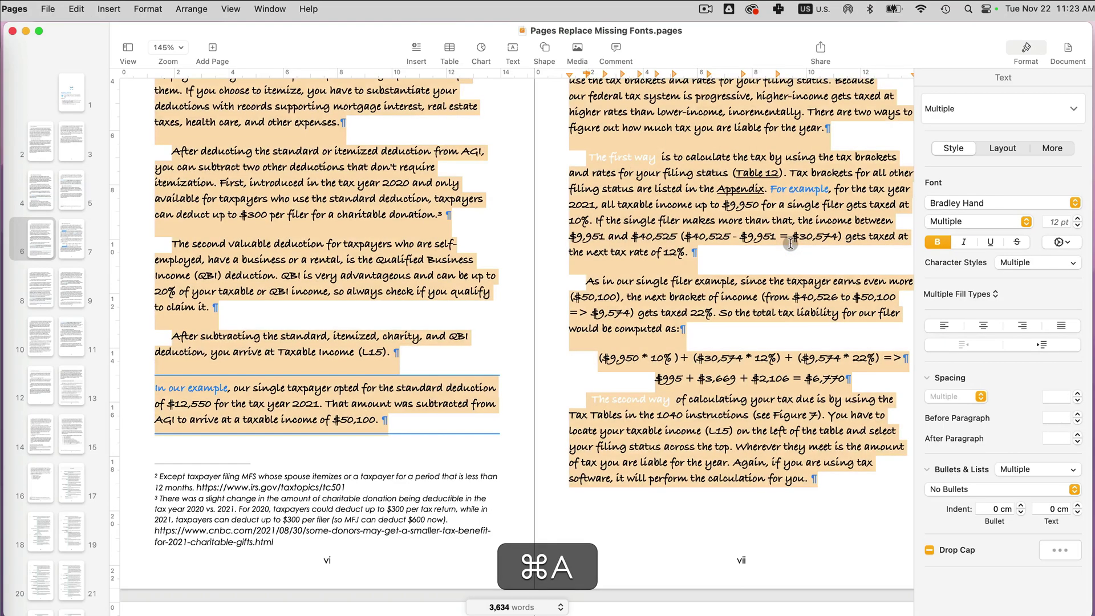
pyautogui.click(1075, 203)
pyautogui.click(1038, 228)
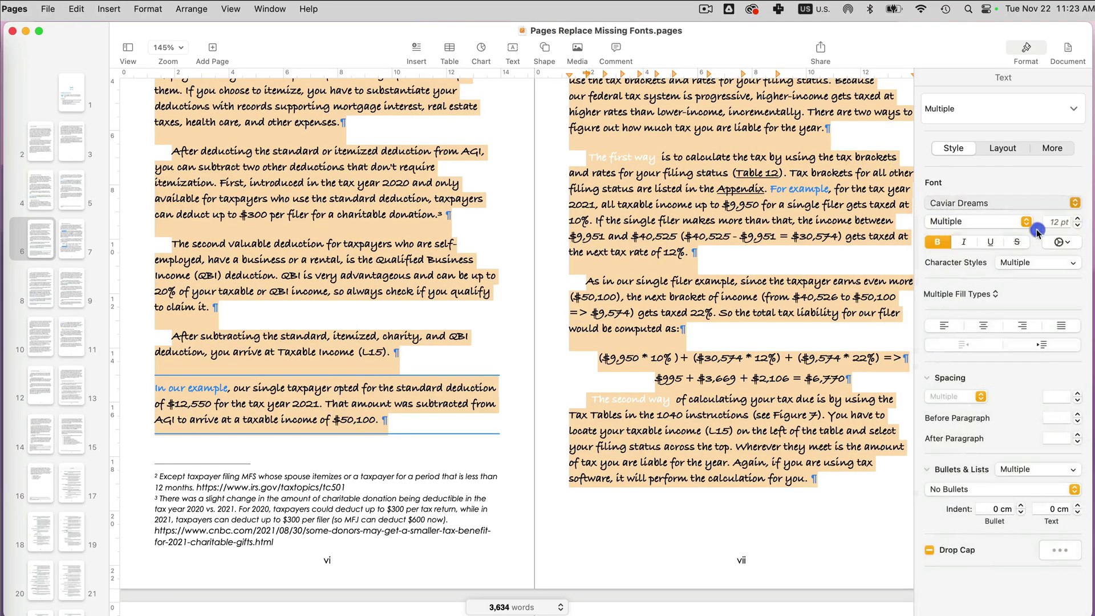
pyautogui.click(720, 268)
pyautogui.scroll(5, 711, 312)
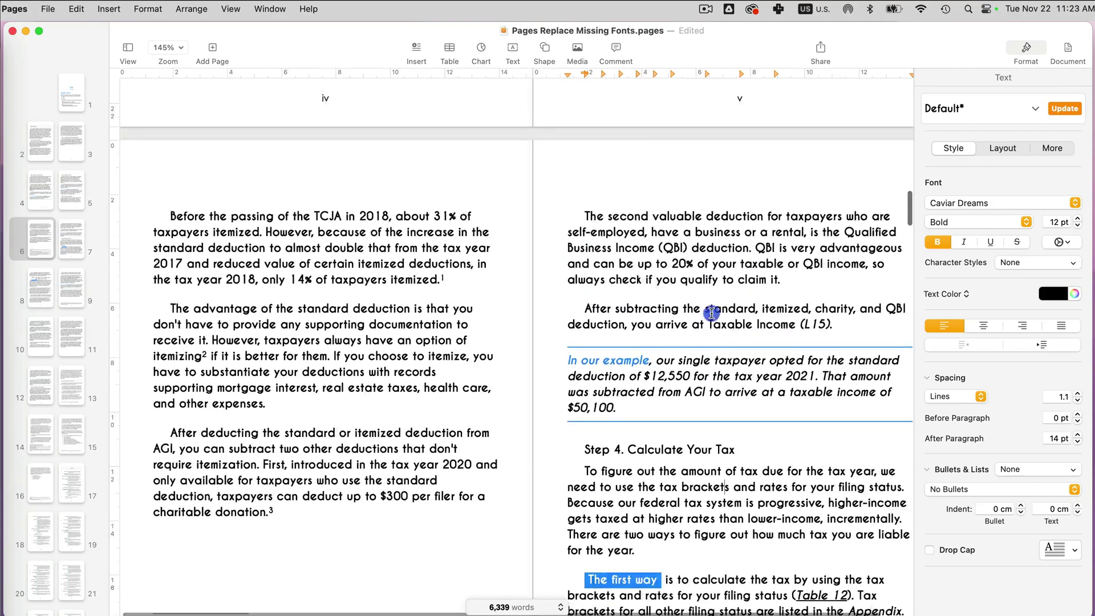
pyautogui.click(712, 395)
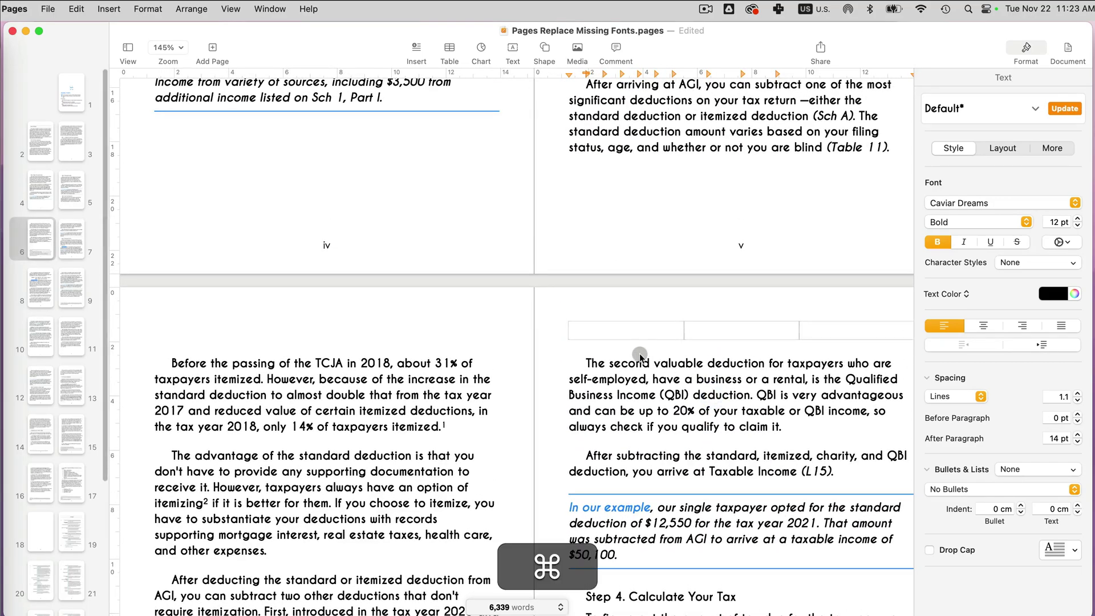
pyautogui.press('cmd+z')
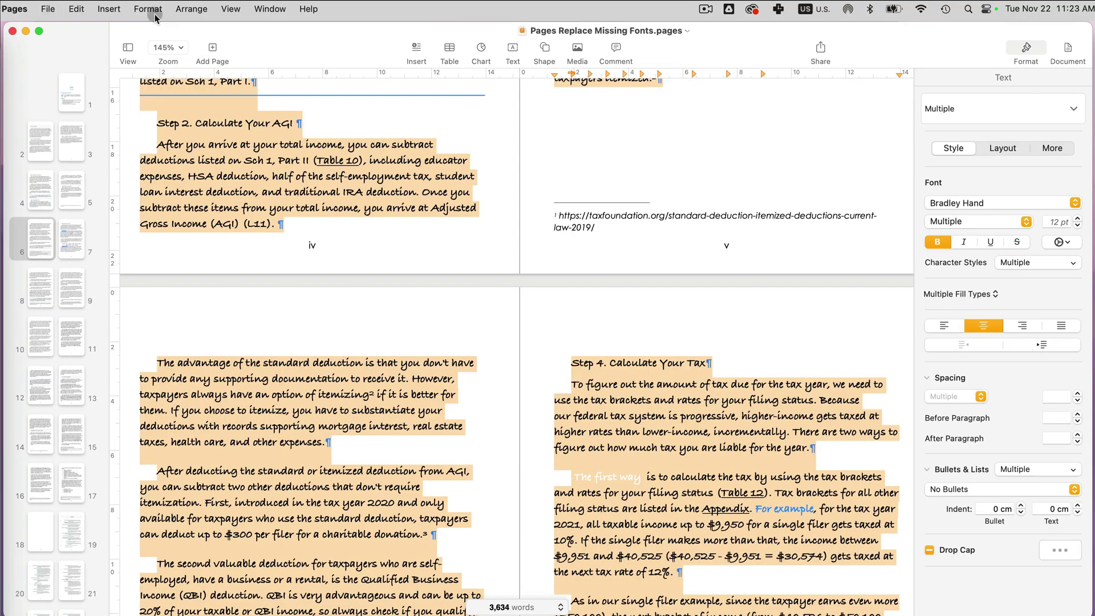
# Step: Use Replace Fonts to swap Bradley Hand for Caviar Dreams document-wide
pyautogui.click(147, 9)
pyautogui.moveTo(171, 32)
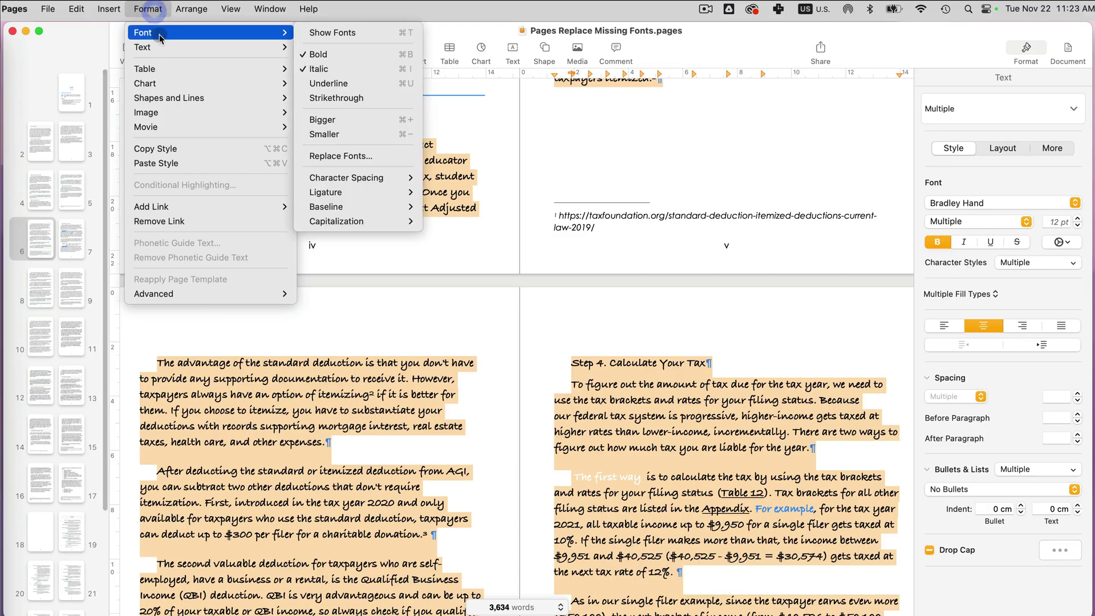
pyautogui.click(321, 156)
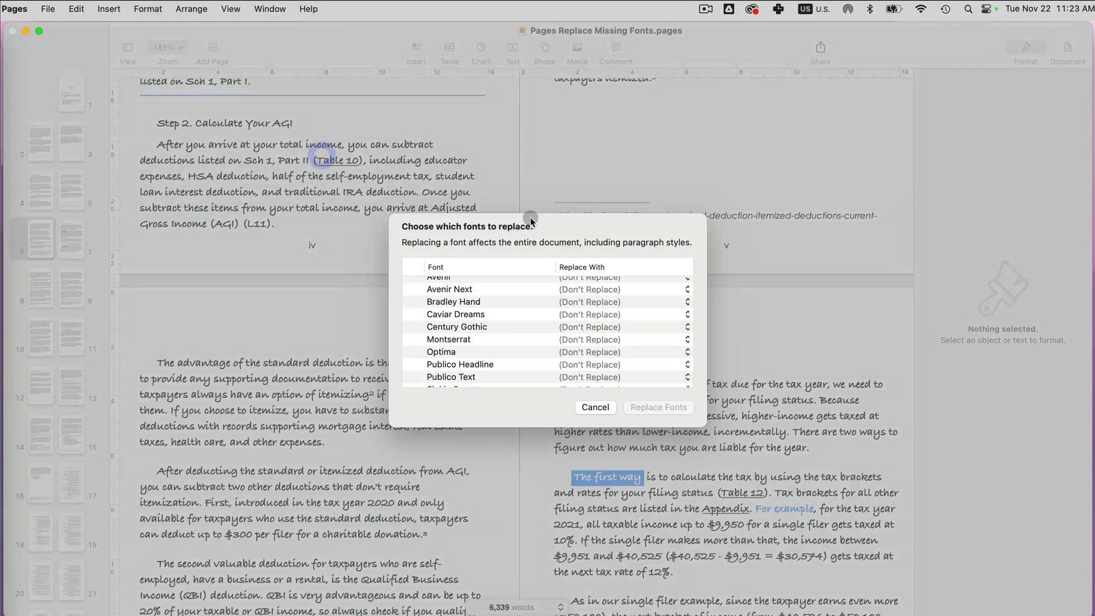
pyautogui.scroll(2, 480, 324)
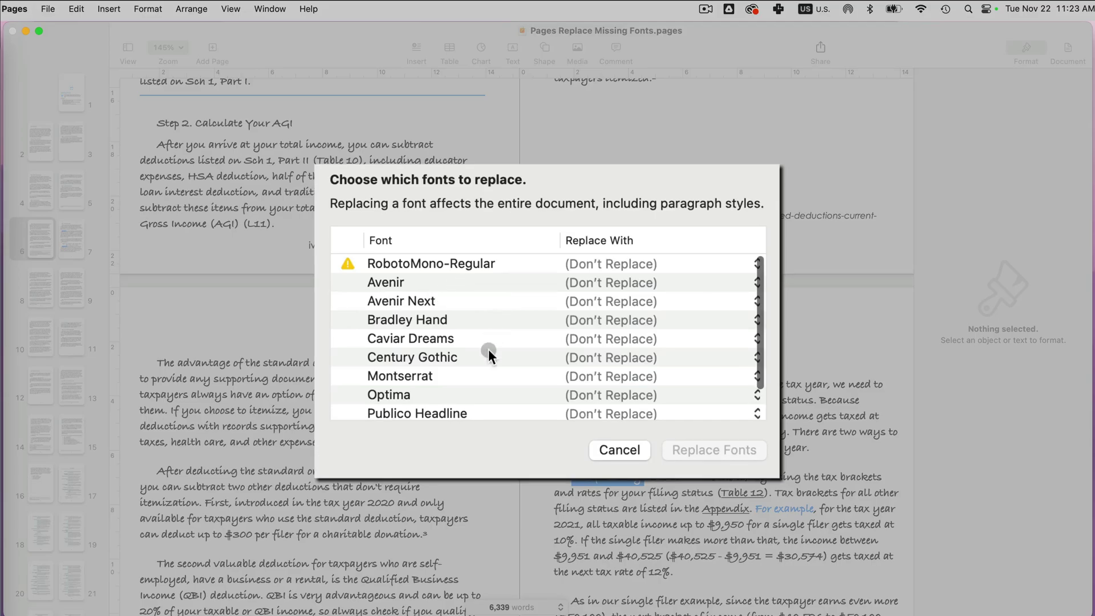
pyautogui.click(568, 318)
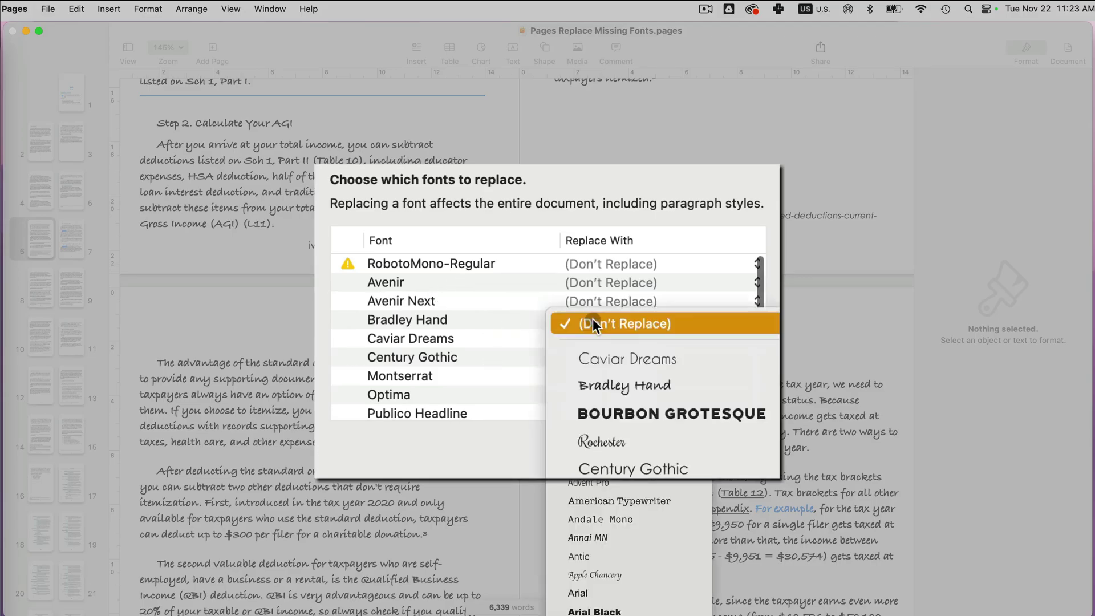
pyautogui.click(619, 362)
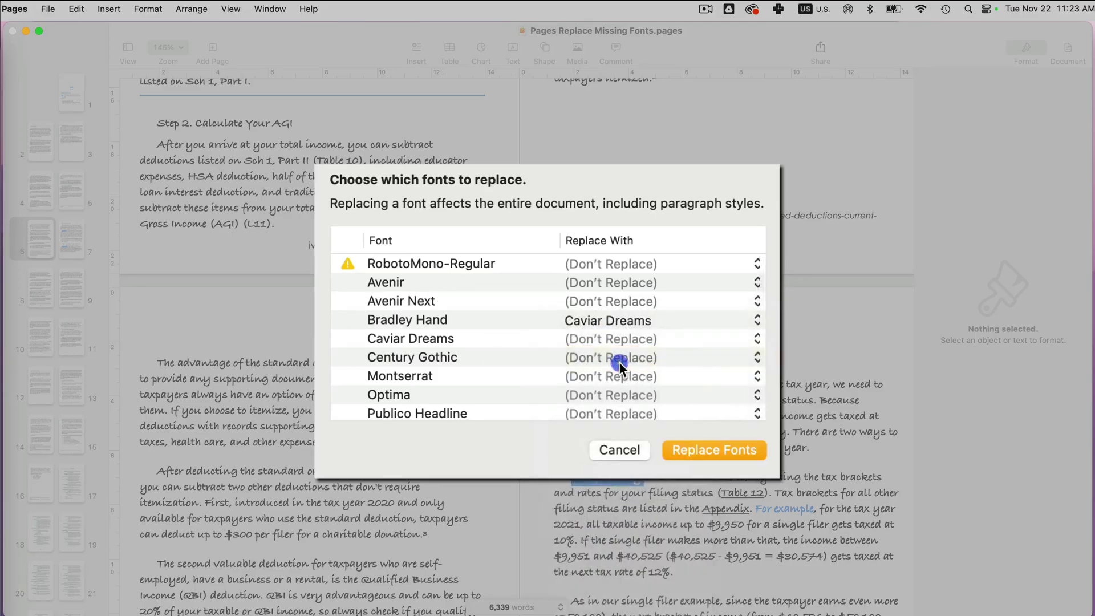
pyautogui.click(720, 448)
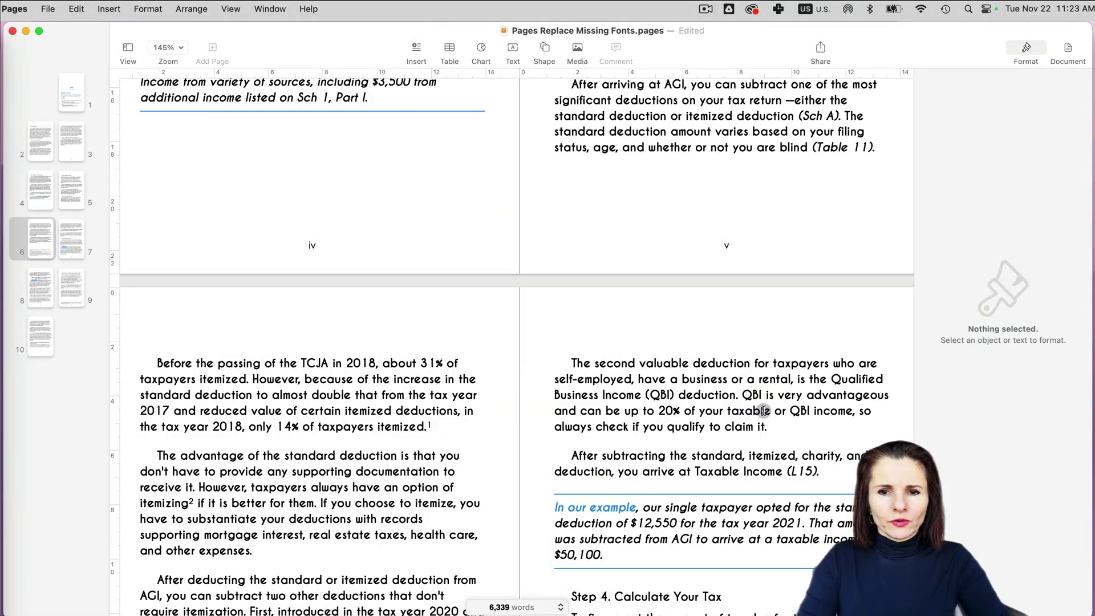
pyautogui.click(754, 408)
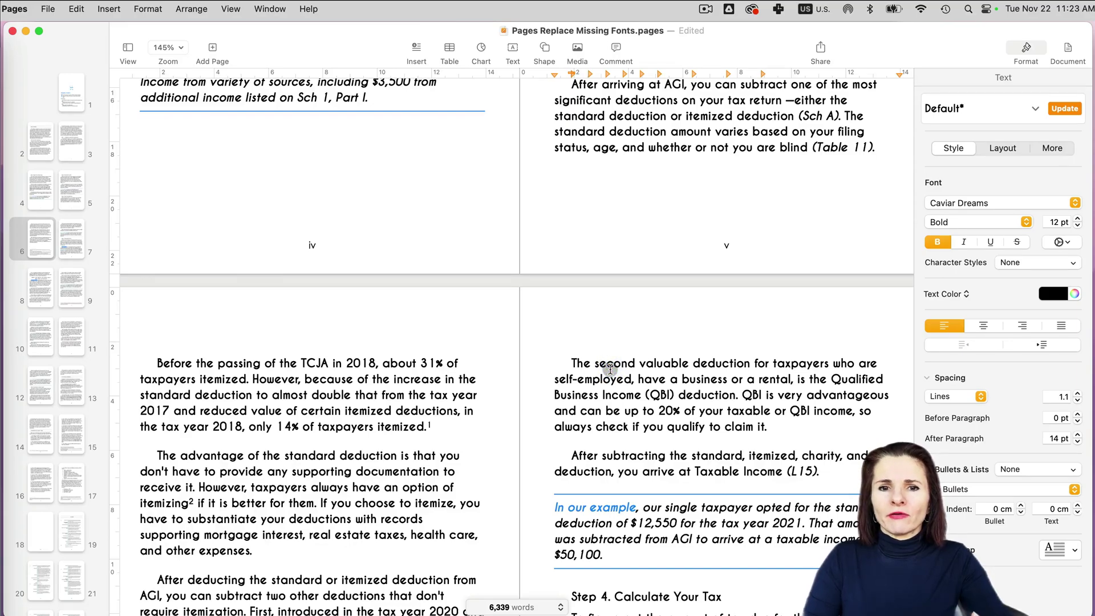
pyautogui.click(600, 393)
pyautogui.scroll(-4, 597, 400)
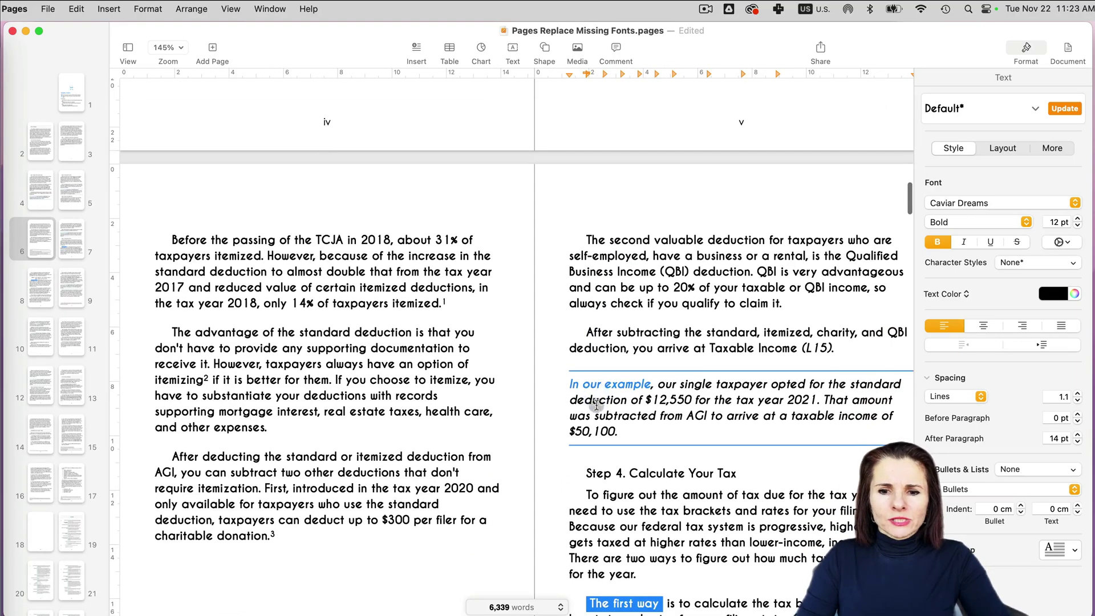
pyautogui.scroll(-5, 596, 405)
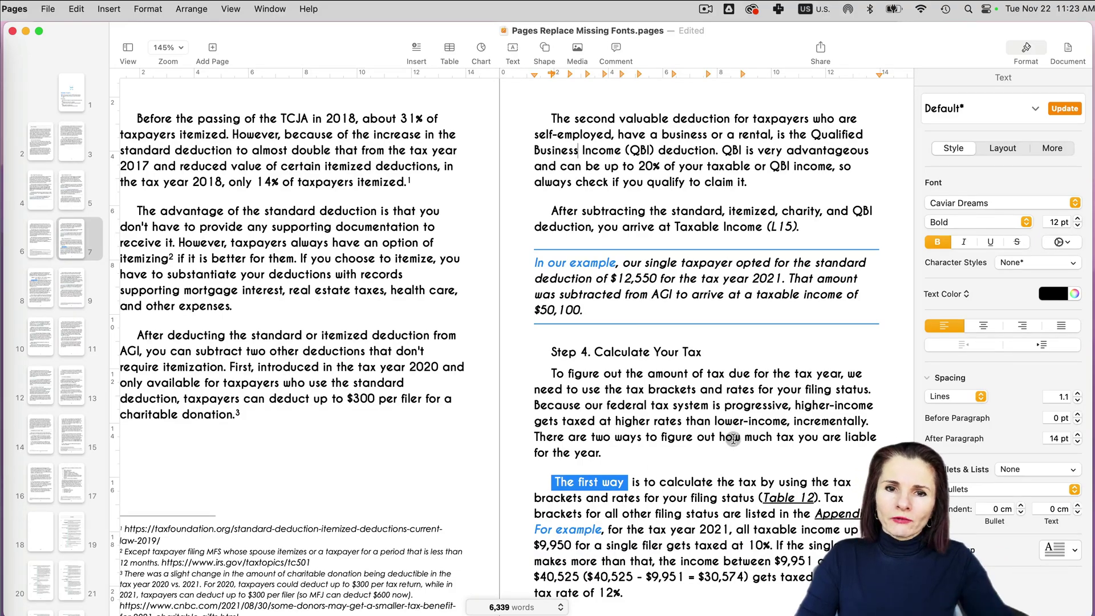
pyautogui.click(626, 449)
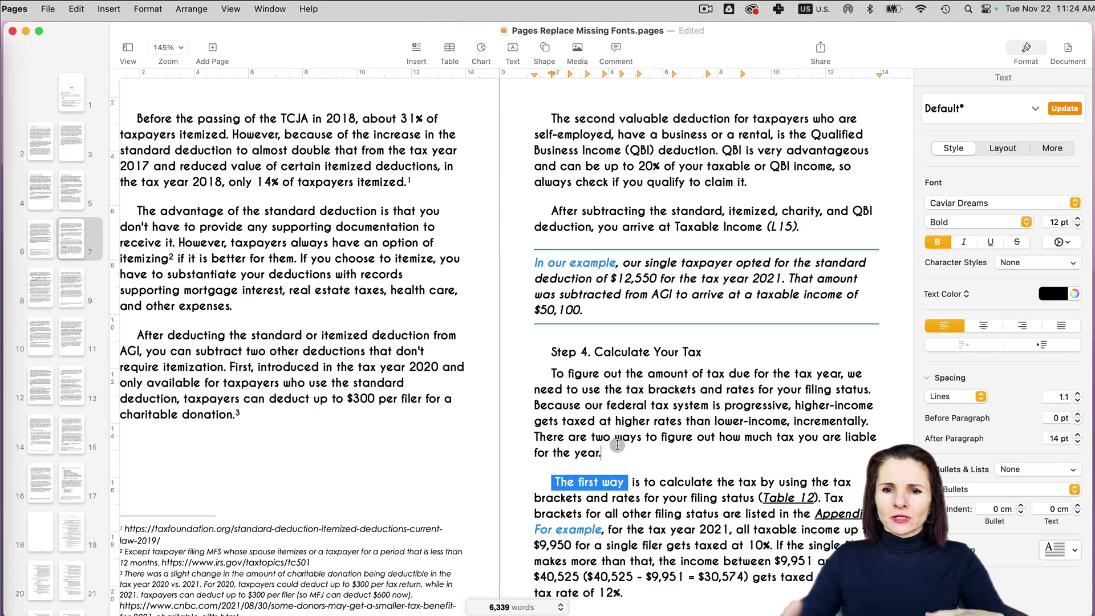
pyautogui.click(607, 452)
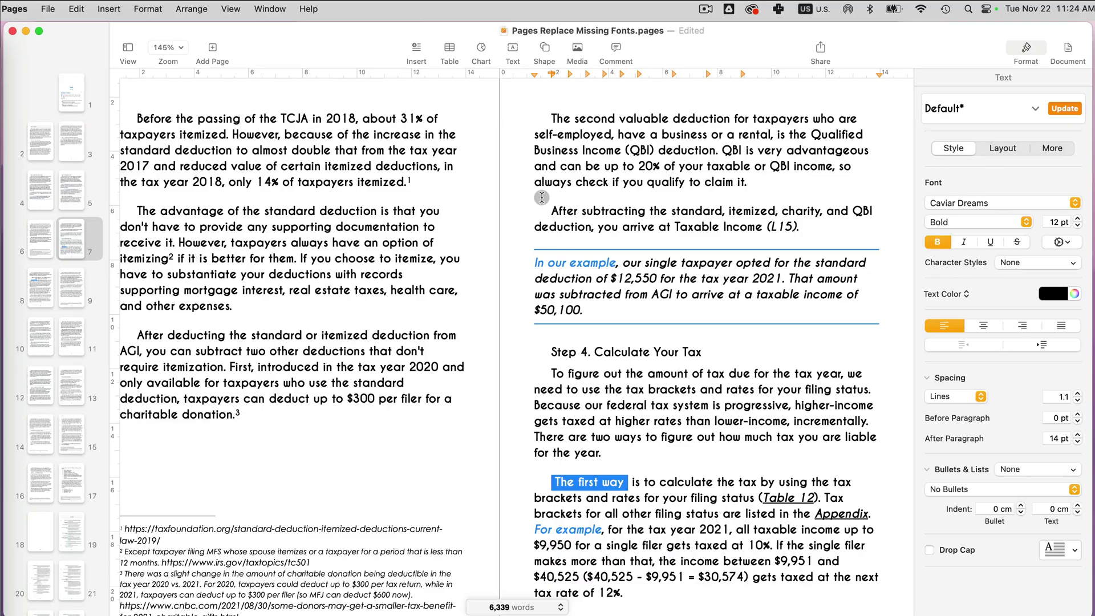
pyautogui.moveTo(2, 108)
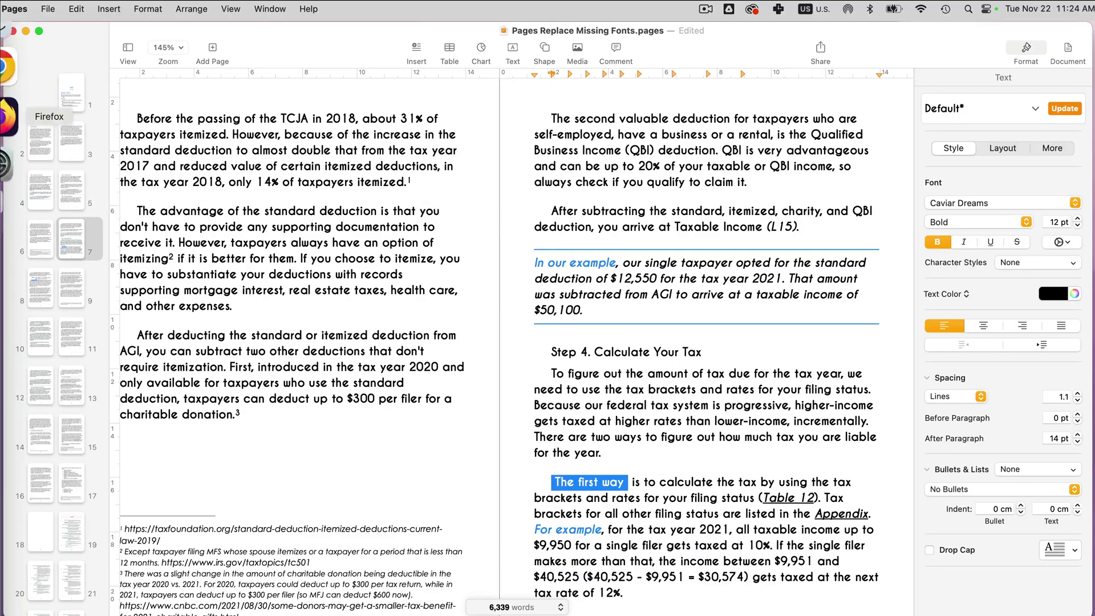
# Step: Bring Chrome forward and scroll through the Didact Gothic specimen page on Google Fonts
pyautogui.click(2, 85)
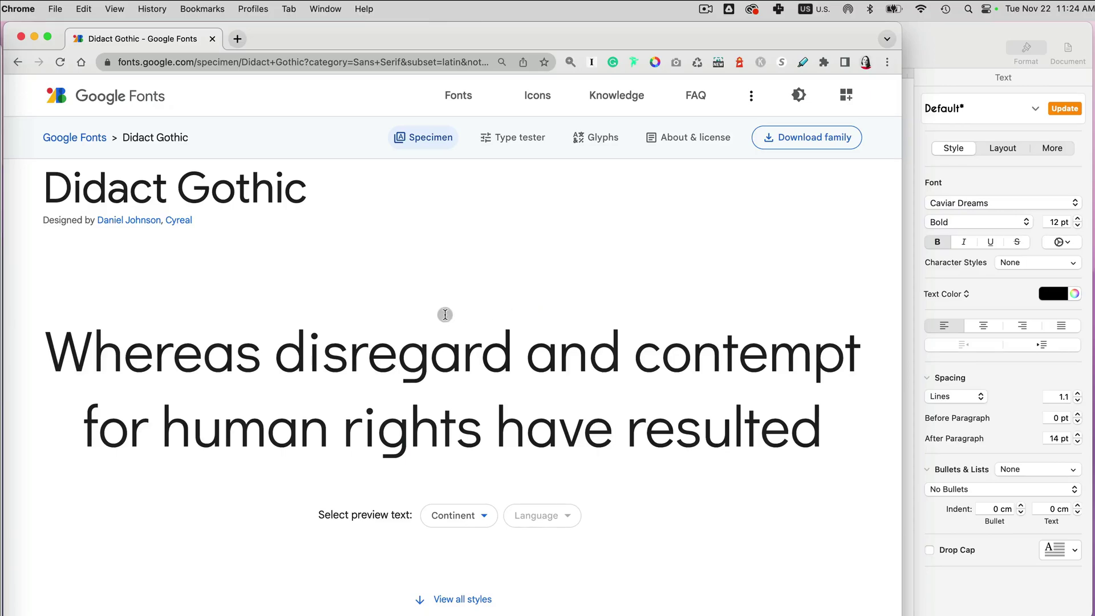
pyautogui.scroll(-2, 445, 314)
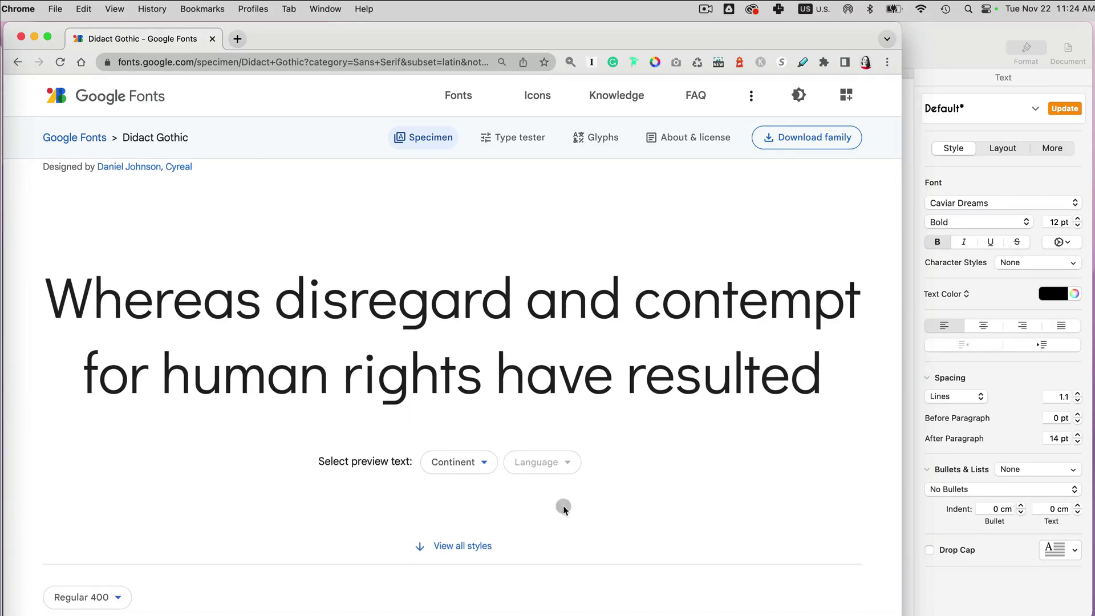
pyautogui.scroll(-1, 553, 508)
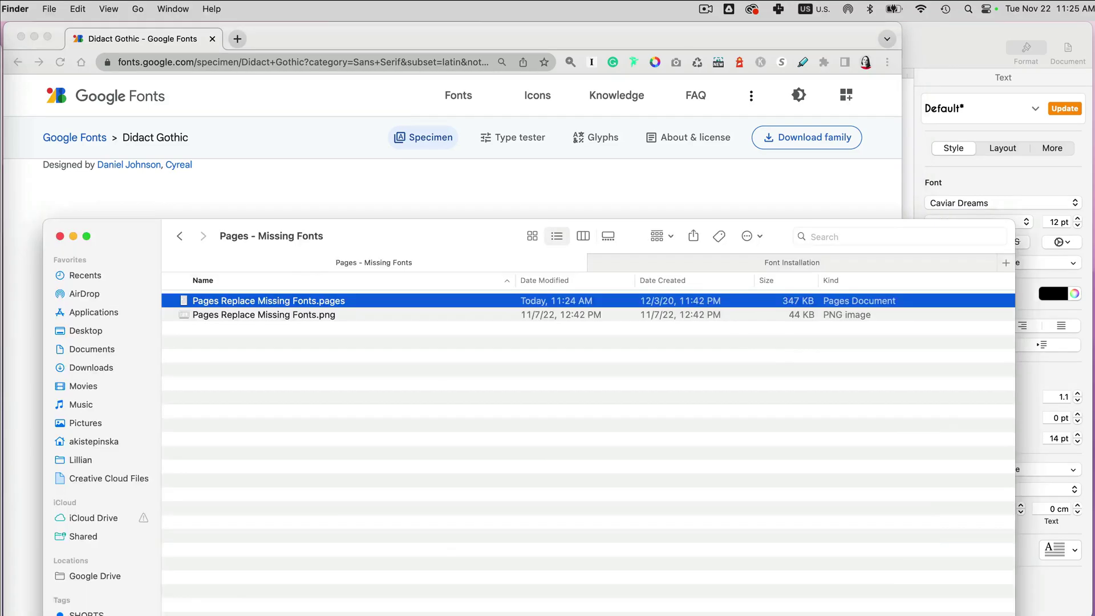
# Step: Unzip Didact_Gothic.zip in the Font Installation folder and open DidactGothic-Regular.ttf in Font Book
pyautogui.click(793, 263)
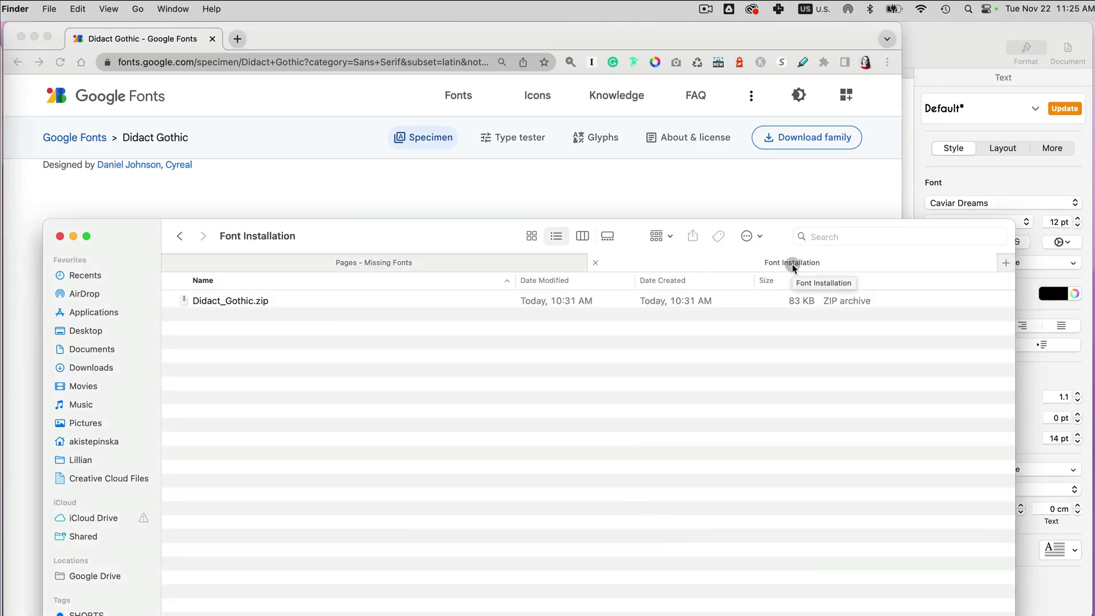
pyautogui.click(185, 302)
pyautogui.doubleClick(184, 301)
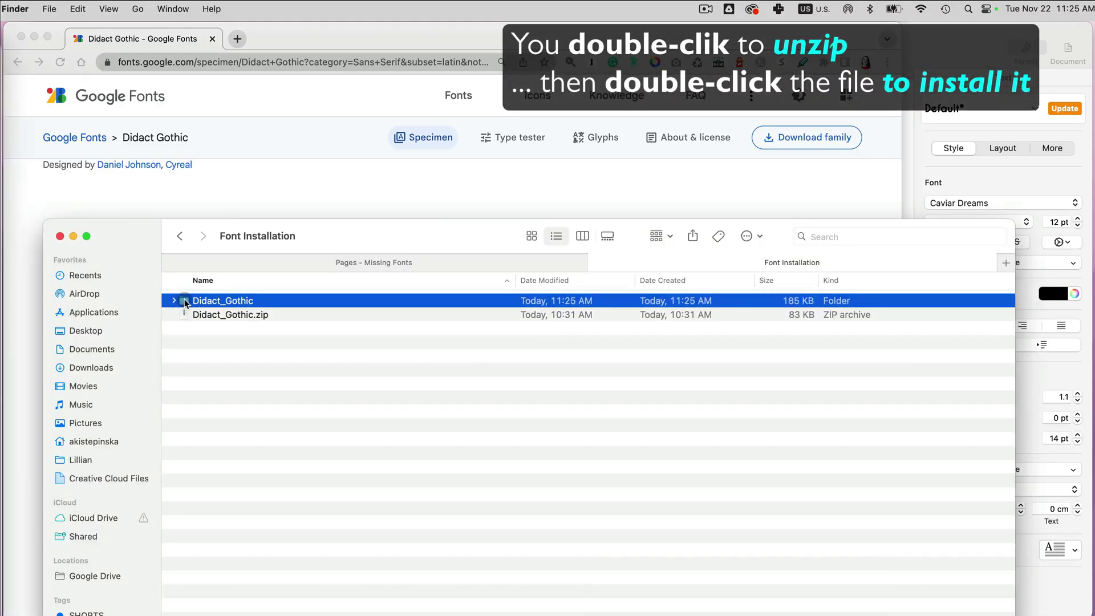
pyautogui.doubleClick(184, 300)
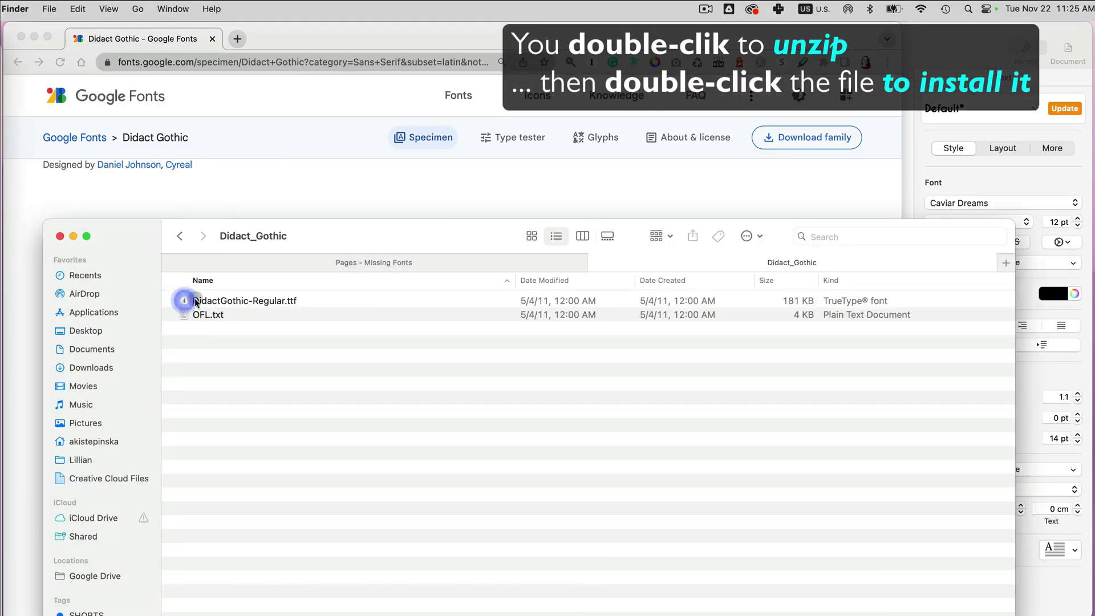
pyautogui.doubleClick(264, 302)
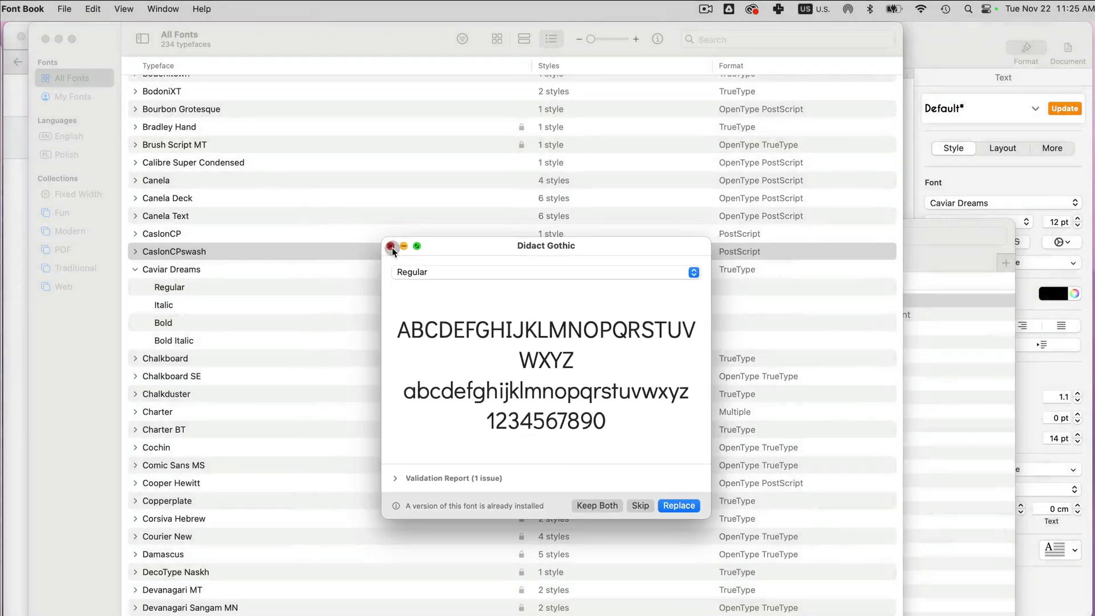
# Step: Close the install preview and select Didact Gothic, expanded to its Regular style, in All Fonts
pyautogui.click(391, 246)
pyautogui.scroll(-5, 315, 440)
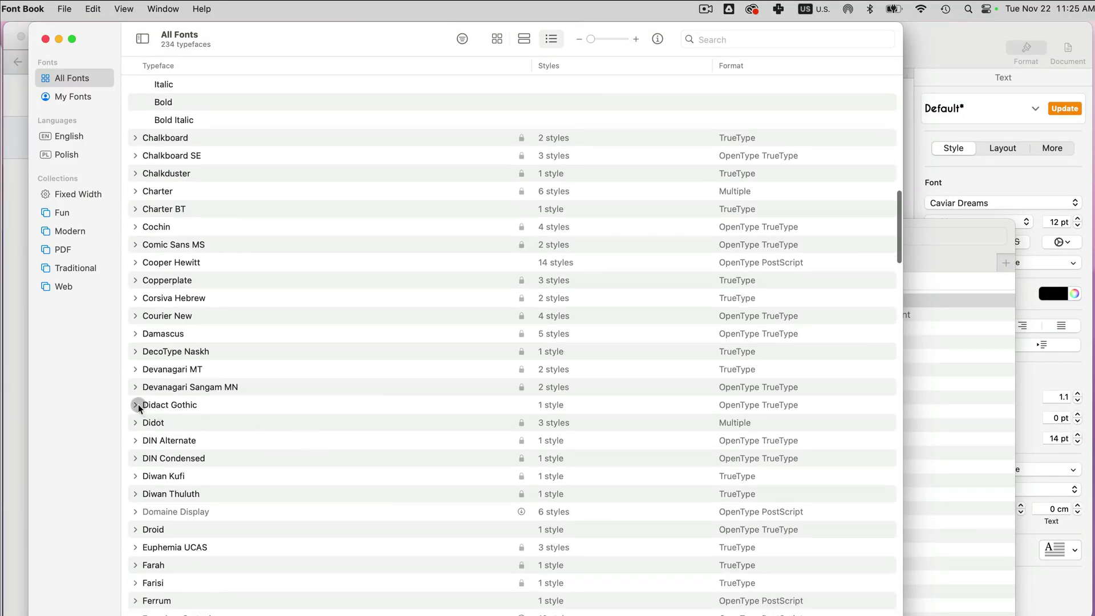
pyautogui.click(138, 405)
pyautogui.scroll(-3, 172, 406)
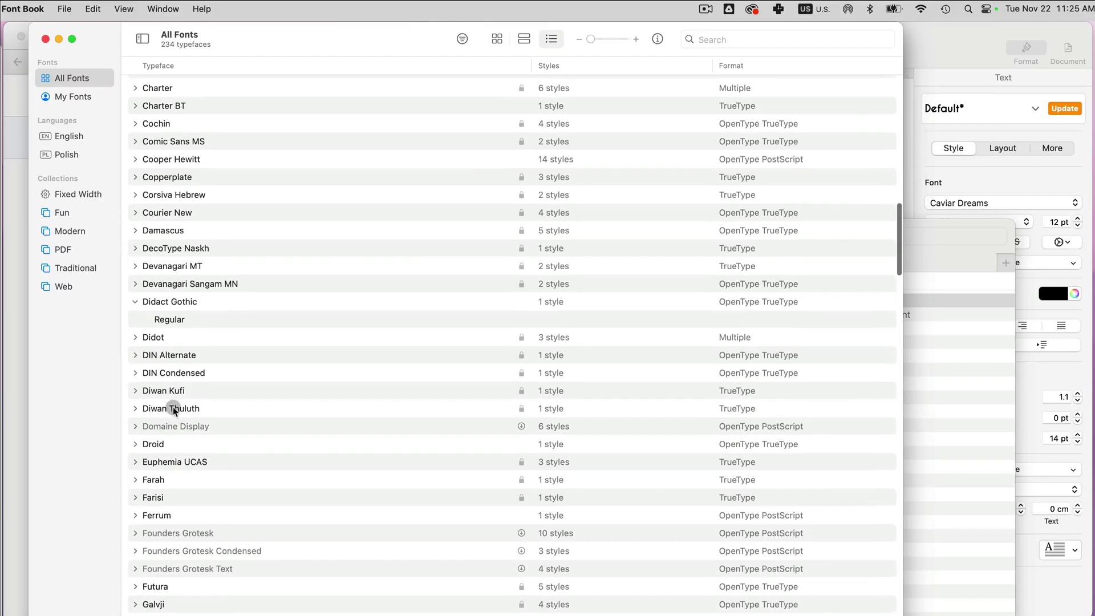
pyautogui.click(186, 304)
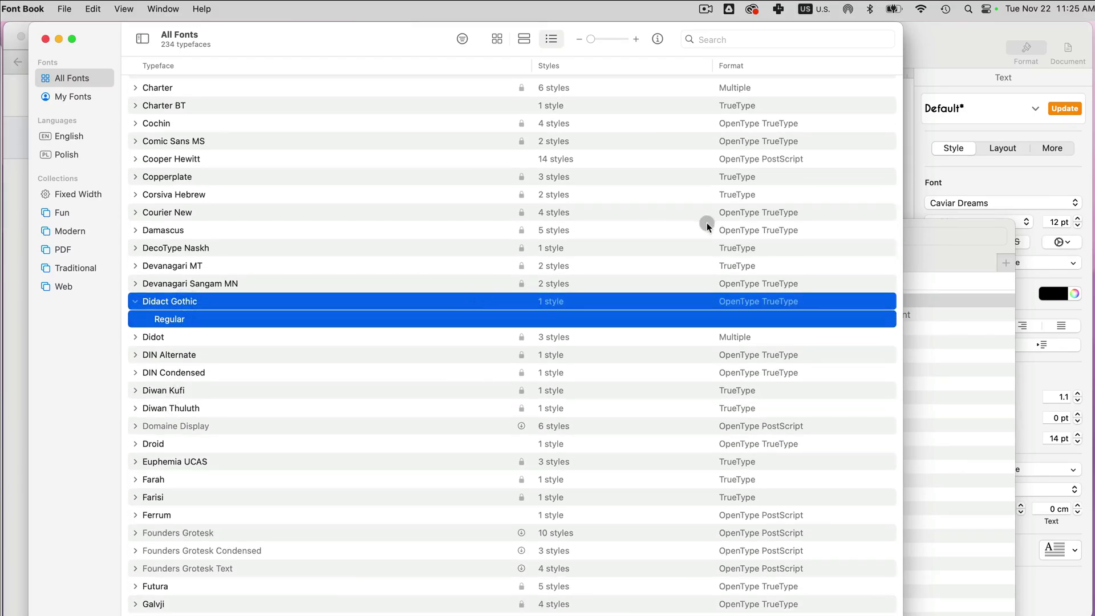
# Step: Back in Pages, select all the text and search the Font list for Didact Gothic
pyautogui.click(940, 50)
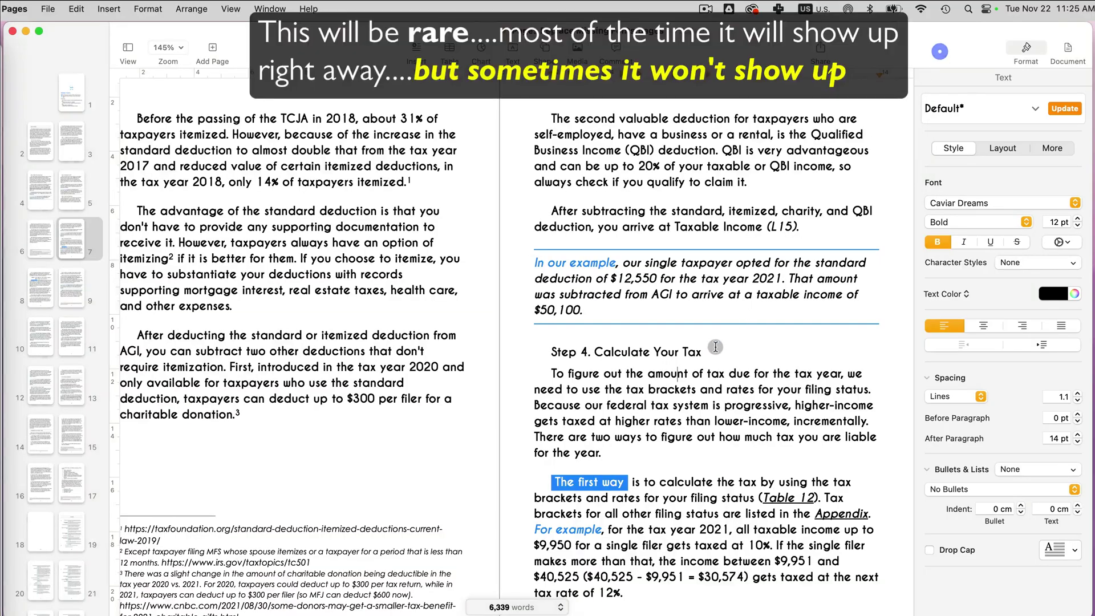
pyautogui.click(715, 347)
pyautogui.press('super+a')
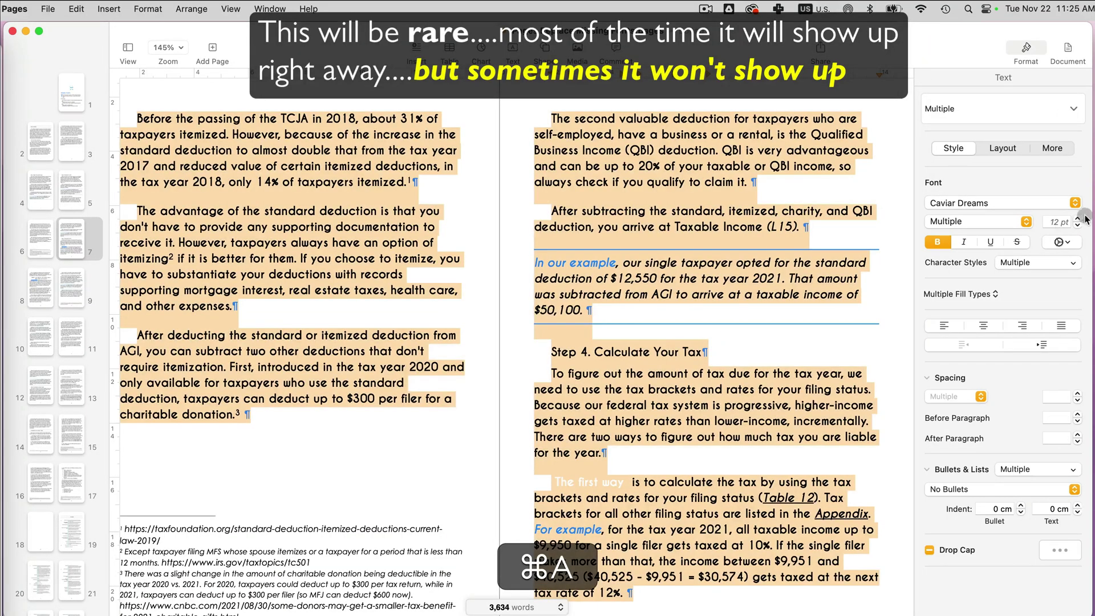
pyautogui.click(1076, 202)
pyautogui.scroll(-10, 1045, 322)
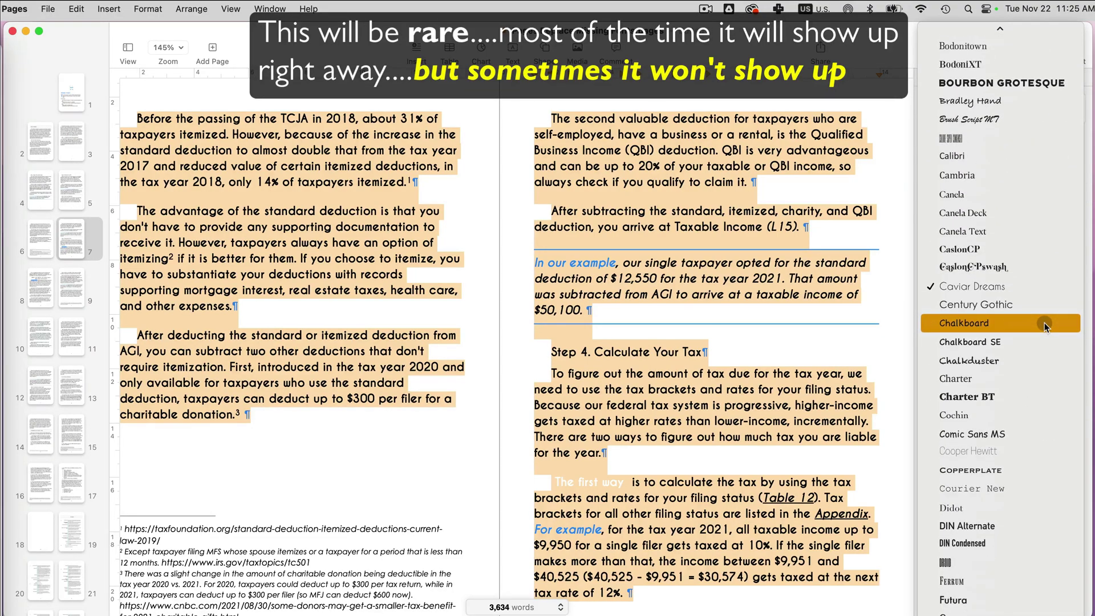
pyautogui.scroll(-5, 1045, 323)
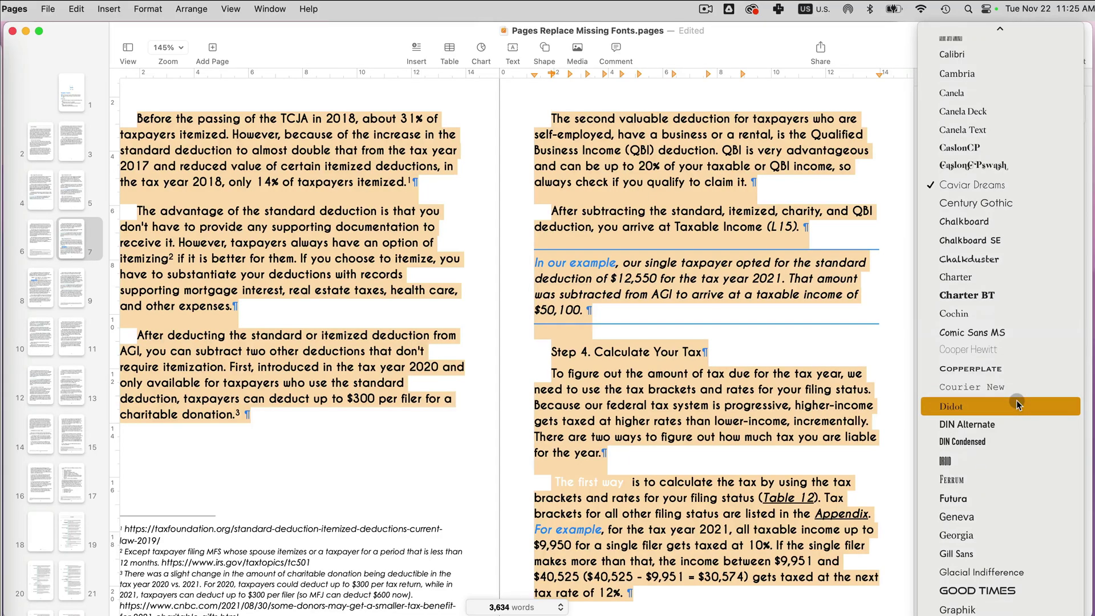
# Step: Close the font list unchanged, deselect the text, and quit Pages so fonts reload
pyautogui.click(704, 349)
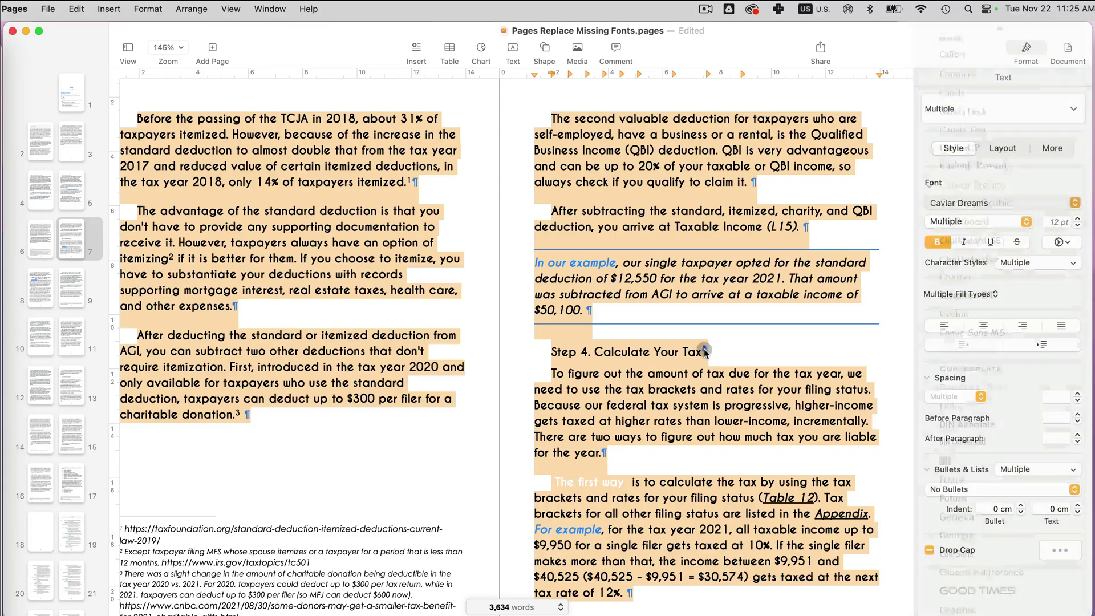
pyautogui.click(704, 362)
pyautogui.press('super+q')
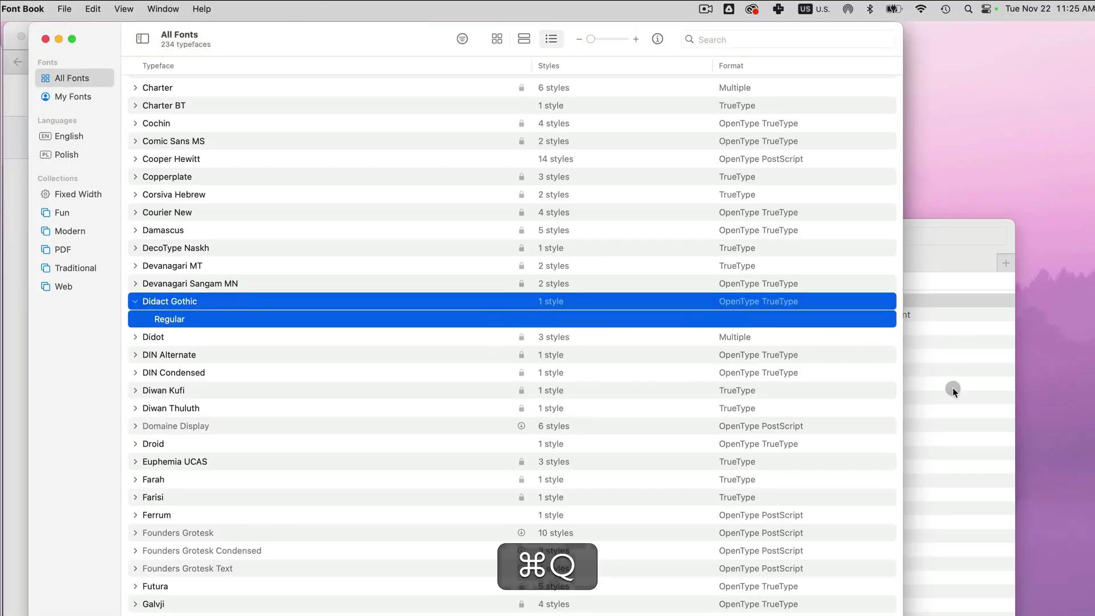
# Step: Reopen the .pages document from the Pages - Missing Fonts folder in Finder
pyautogui.click(953, 388)
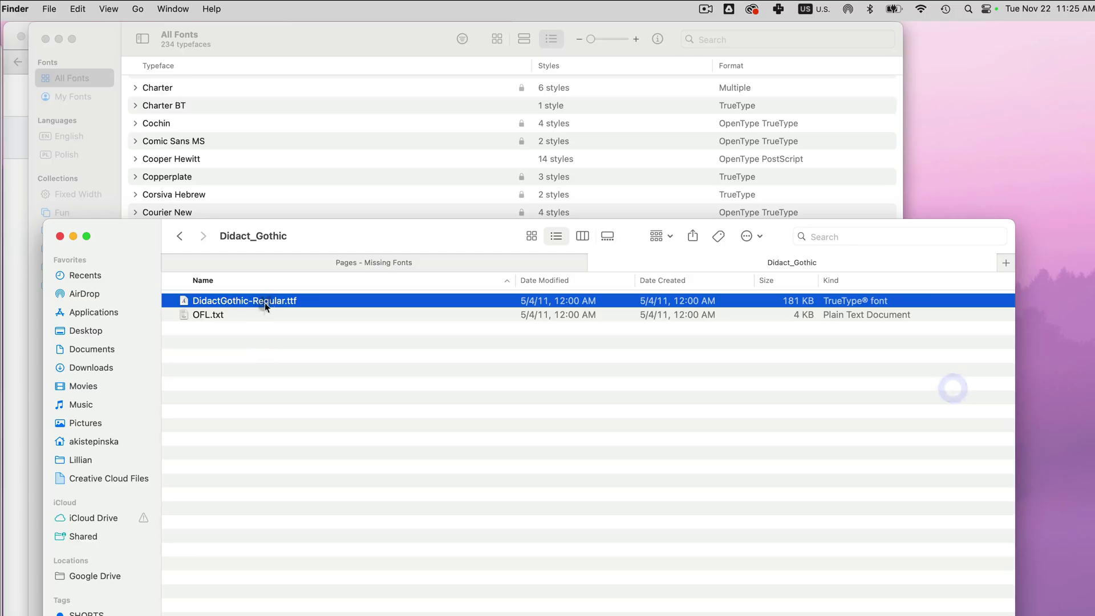
pyautogui.click(304, 264)
pyautogui.doubleClick(190, 301)
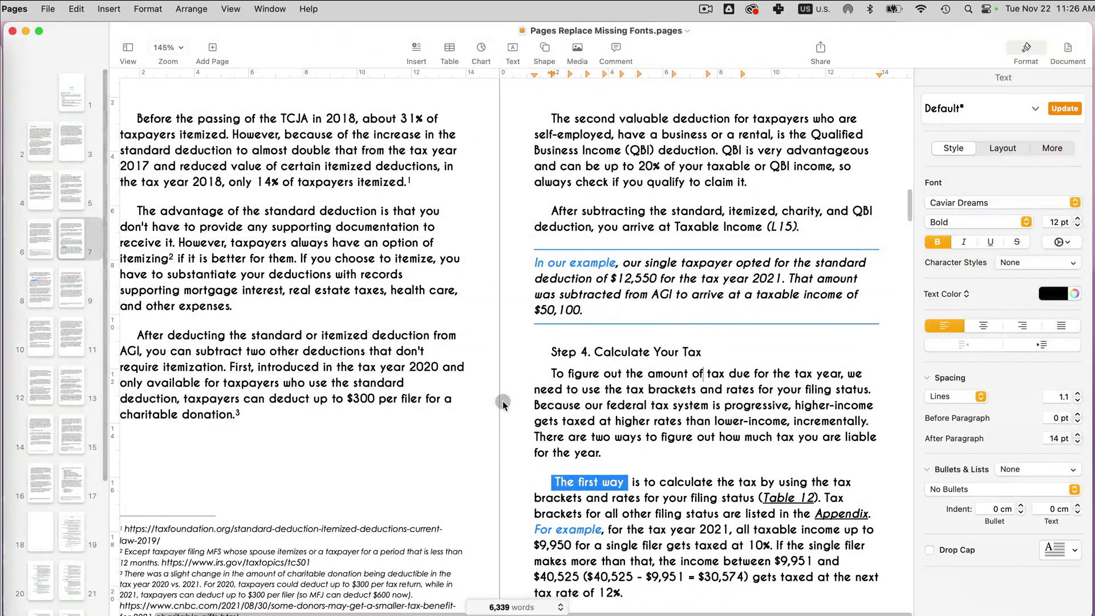
# Step: Select all the text and scroll the Font popup looking for Didact Gothic
pyautogui.press('super+a')
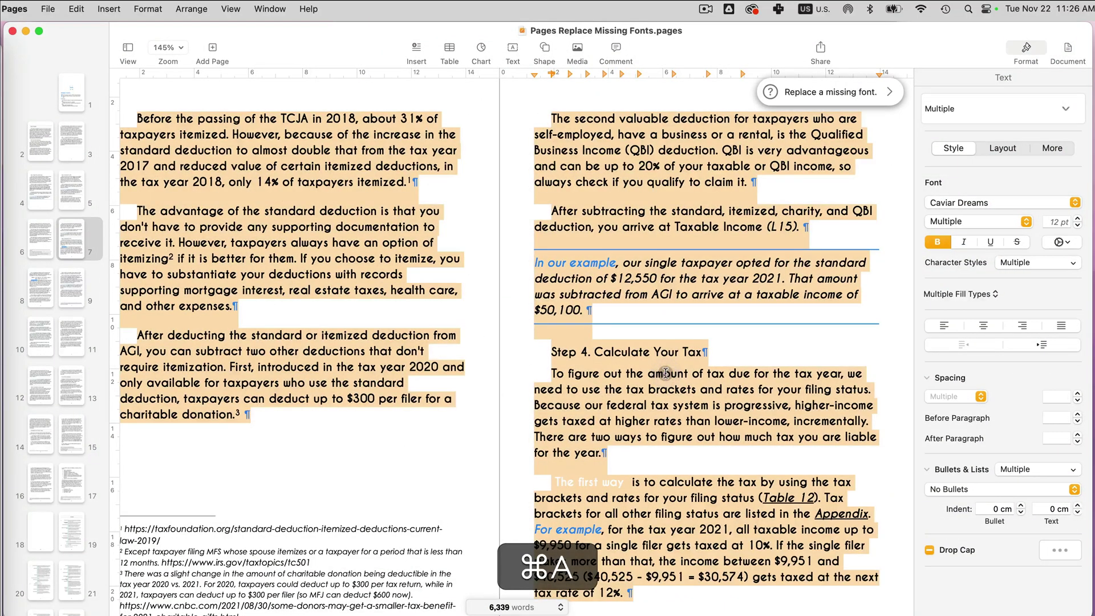
pyautogui.click(1075, 202)
pyautogui.scroll(-5, 1022, 440)
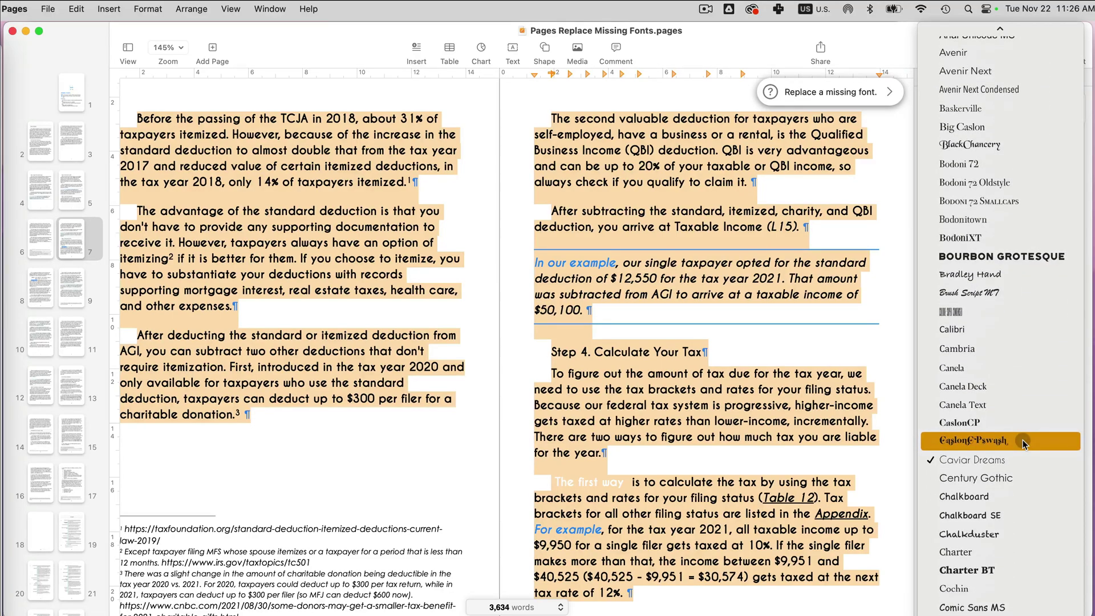
pyautogui.scroll(-5, 1023, 439)
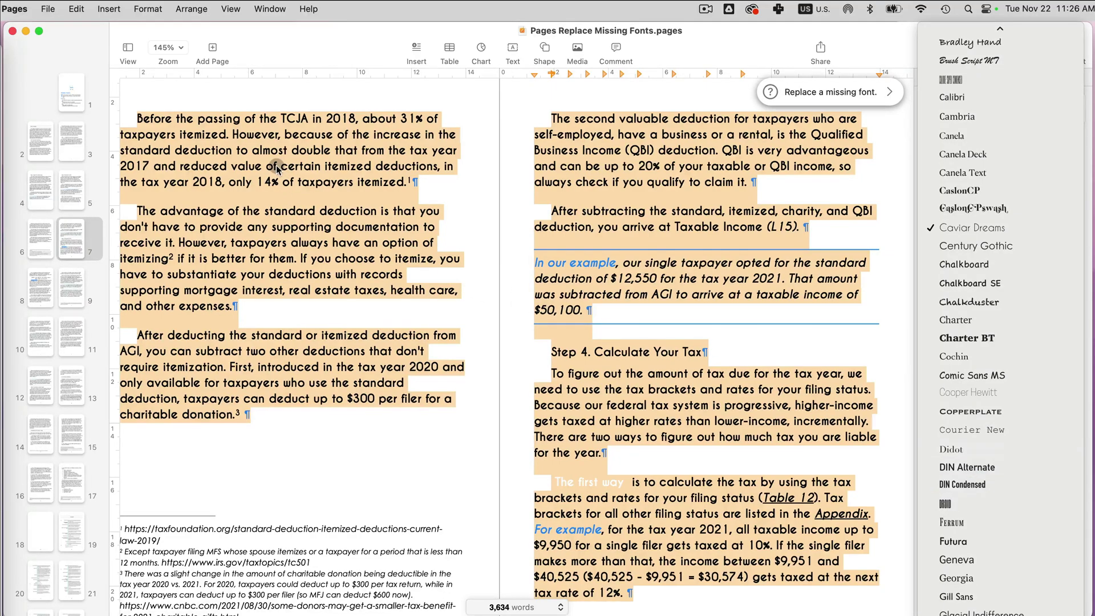
# Step: Open the Fonts panel via Format > Font > Show Fonts and move it up
pyautogui.click(156, 8)
pyautogui.click(156, 12)
pyautogui.moveTo(158, 29)
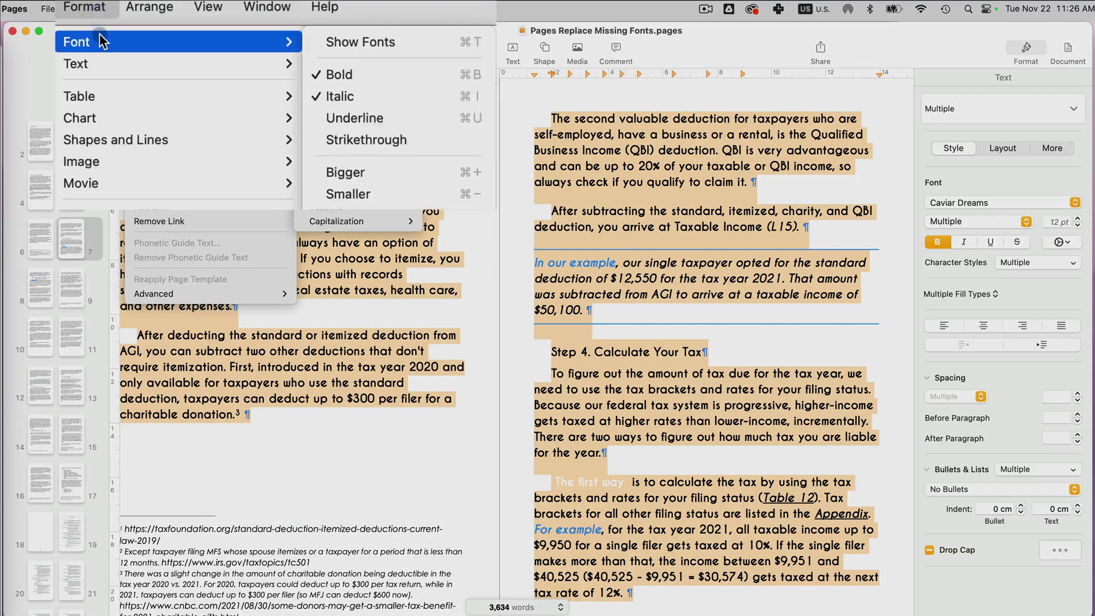
pyautogui.click(345, 46)
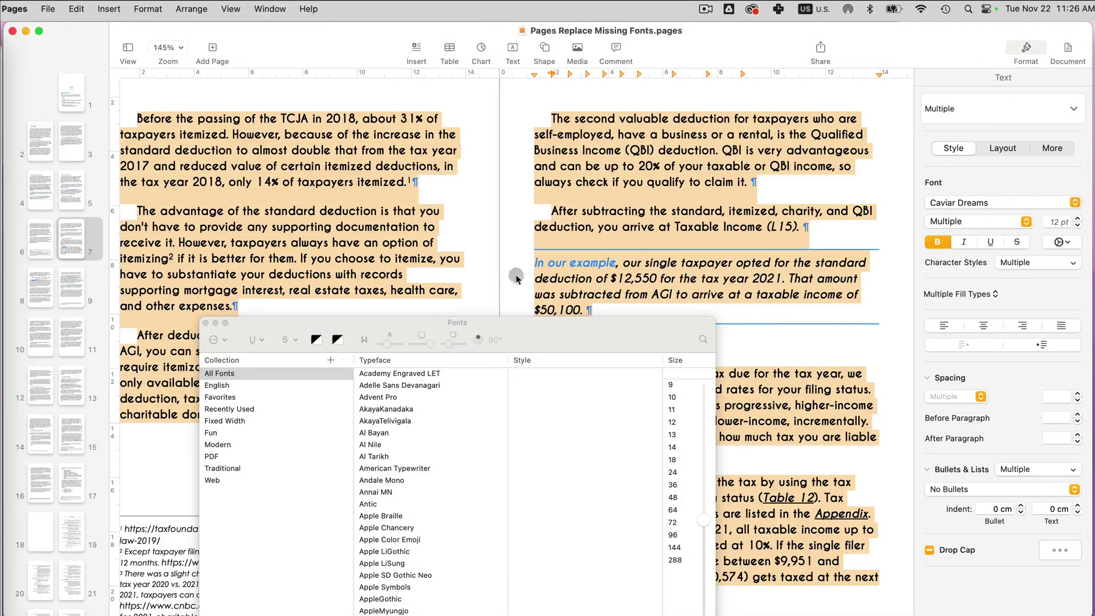
pyautogui.click(330, 323)
pyautogui.moveTo(330, 323); pyautogui.dragTo(329, 130)
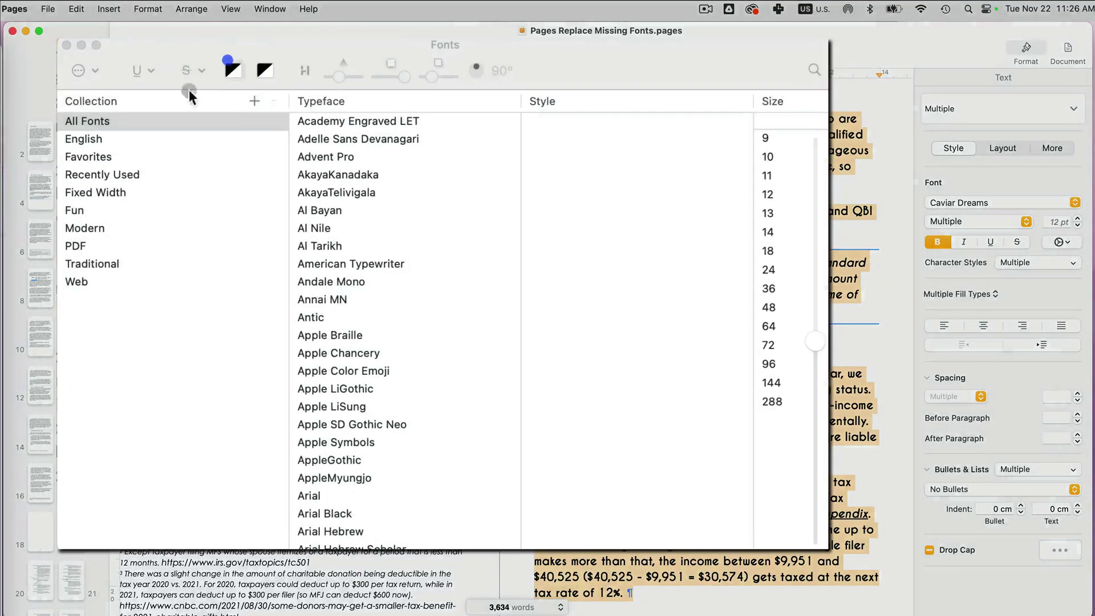
# Step: Apply Didact Gothic Regular from All Fonts to the text, then close the Fonts panel
pyautogui.click(100, 121)
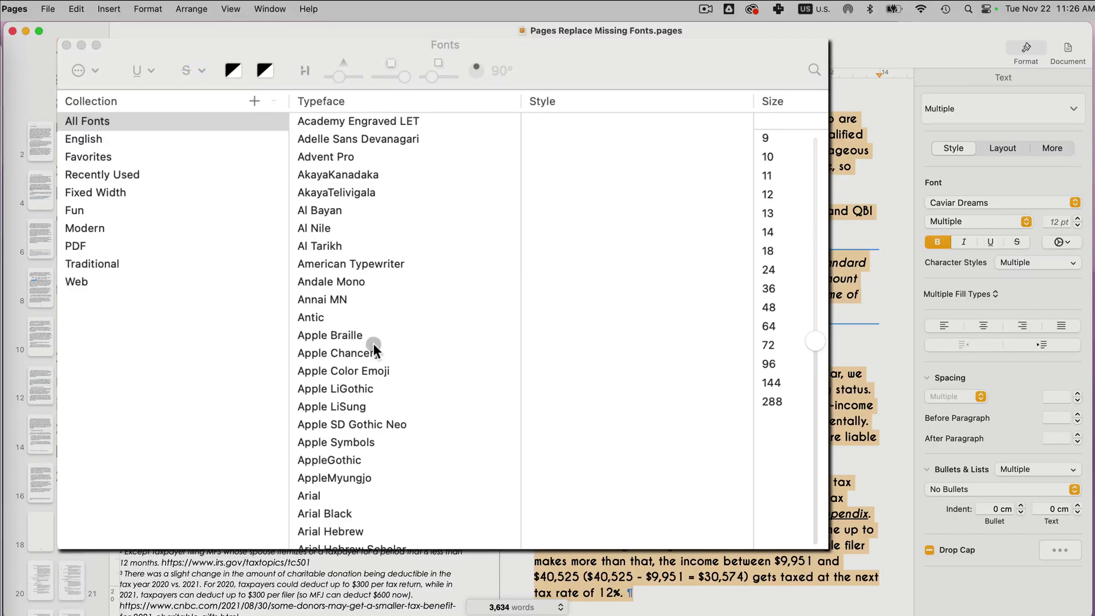
pyautogui.scroll(-10, 373, 345)
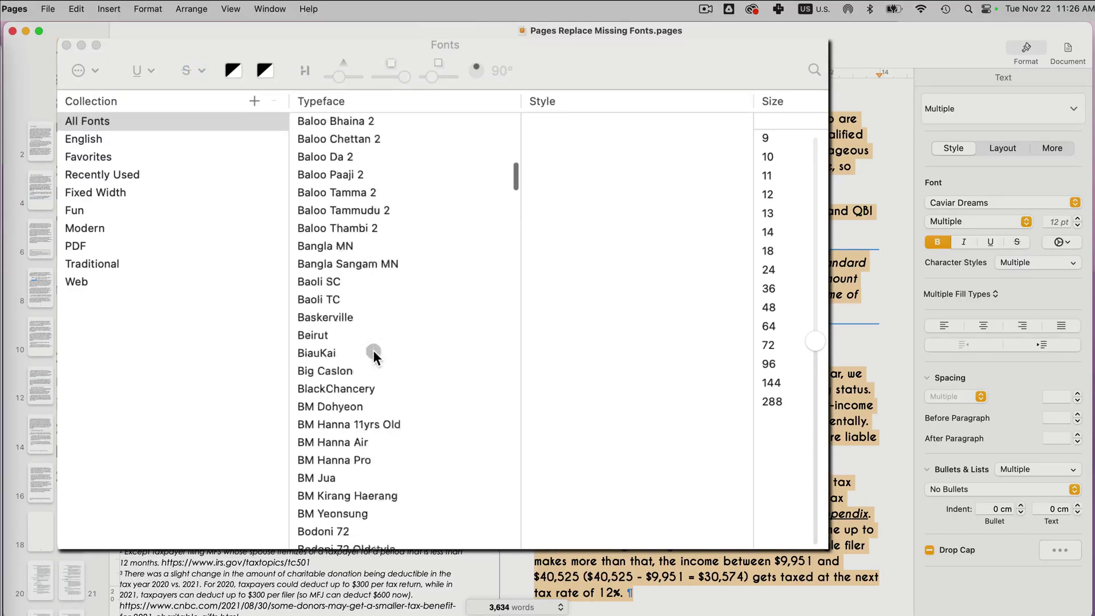
pyautogui.scroll(-10, 373, 352)
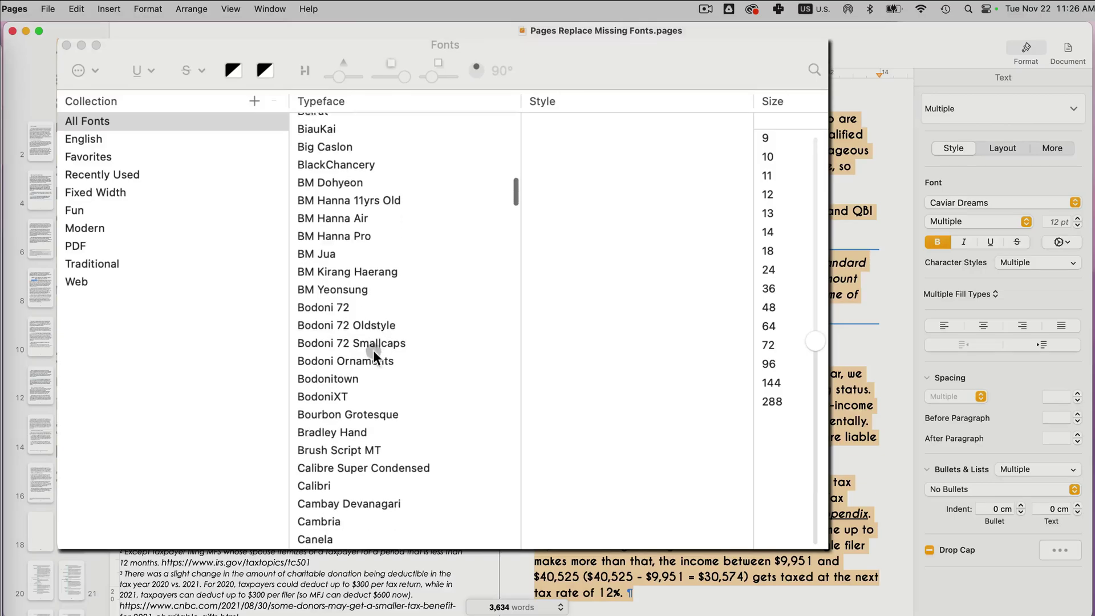
pyautogui.scroll(-10, 373, 350)
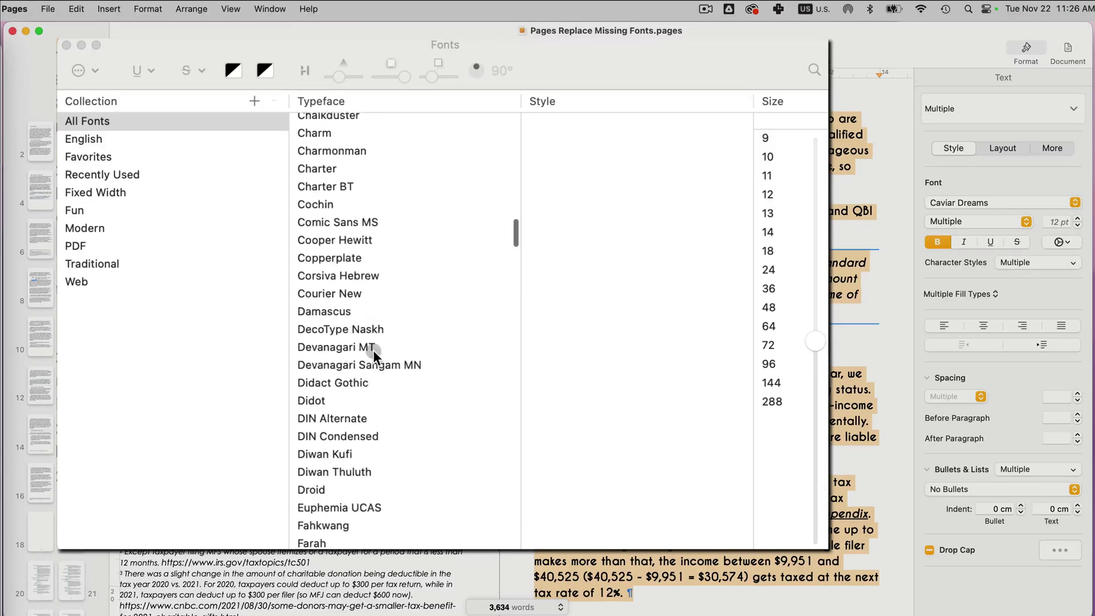
pyautogui.scroll(-8, 373, 351)
pyautogui.scroll(3, 373, 350)
pyautogui.scroll(2, 361, 186)
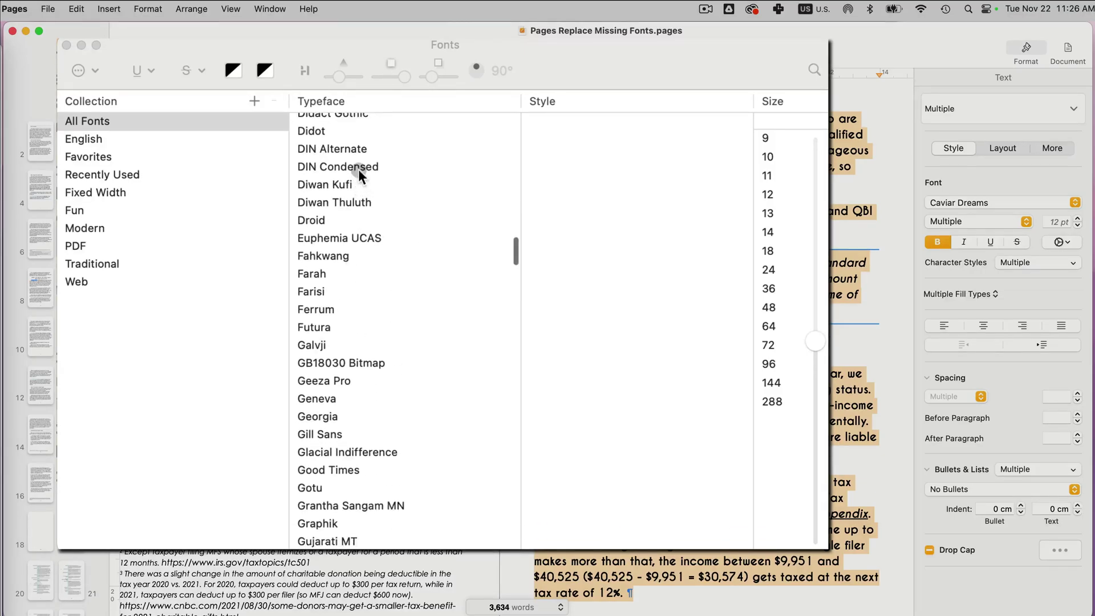
pyautogui.click(345, 137)
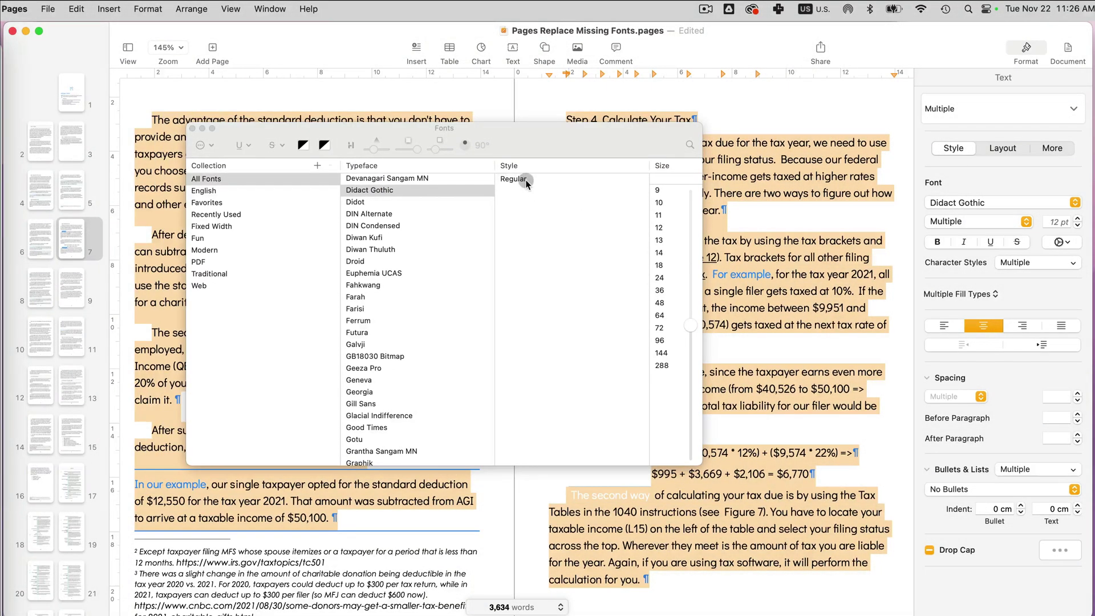
pyautogui.click(519, 179)
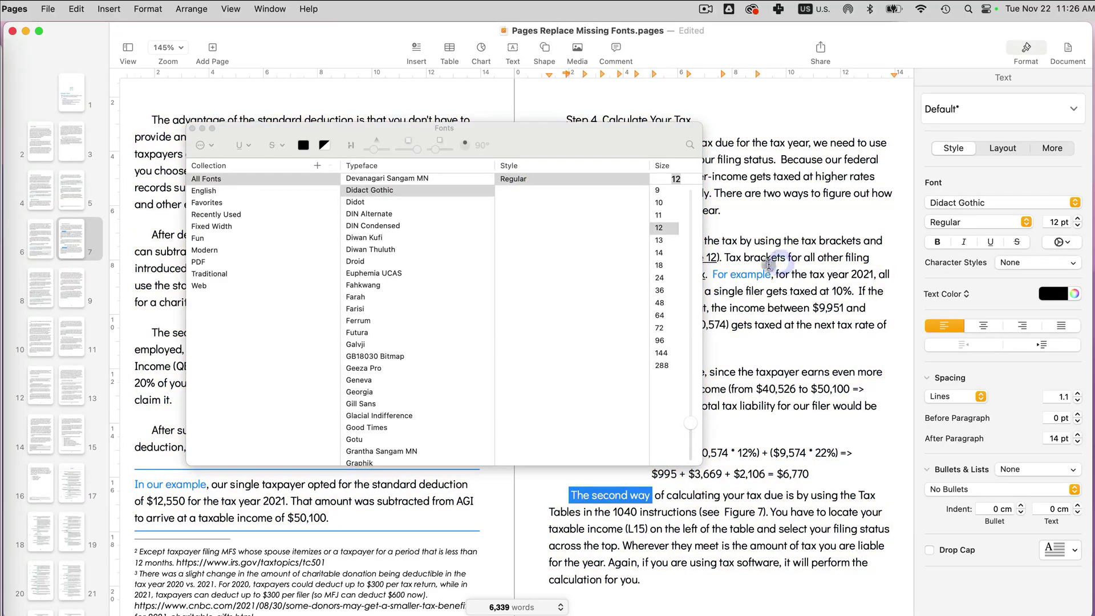
pyautogui.click(191, 127)
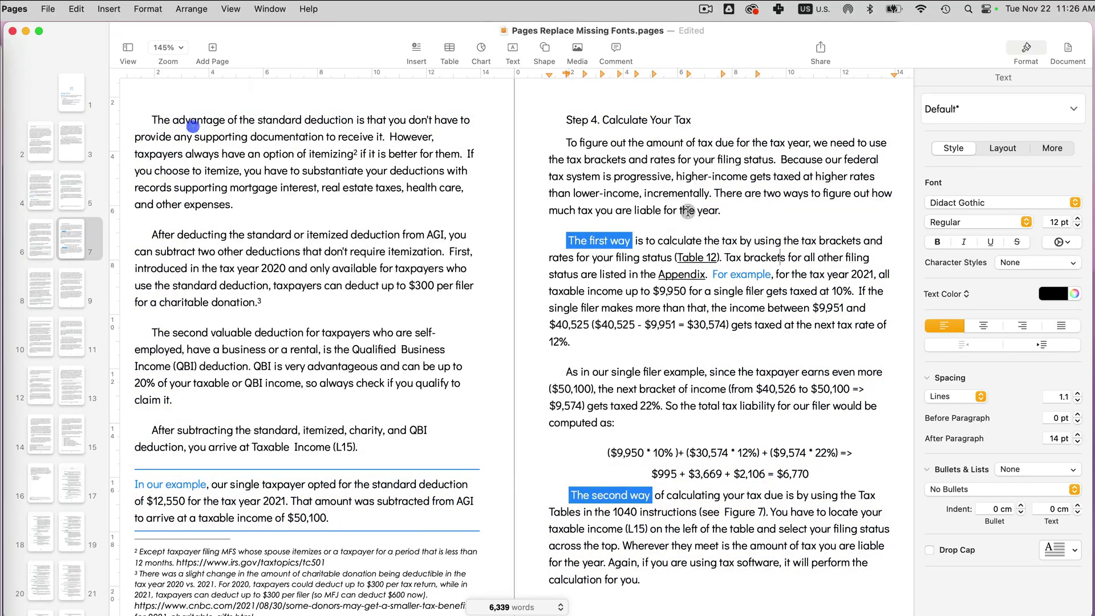
# Step: Confirm the Font popup shows Didact Gothic, then save the document with Cmd+S
pyautogui.click(1075, 202)
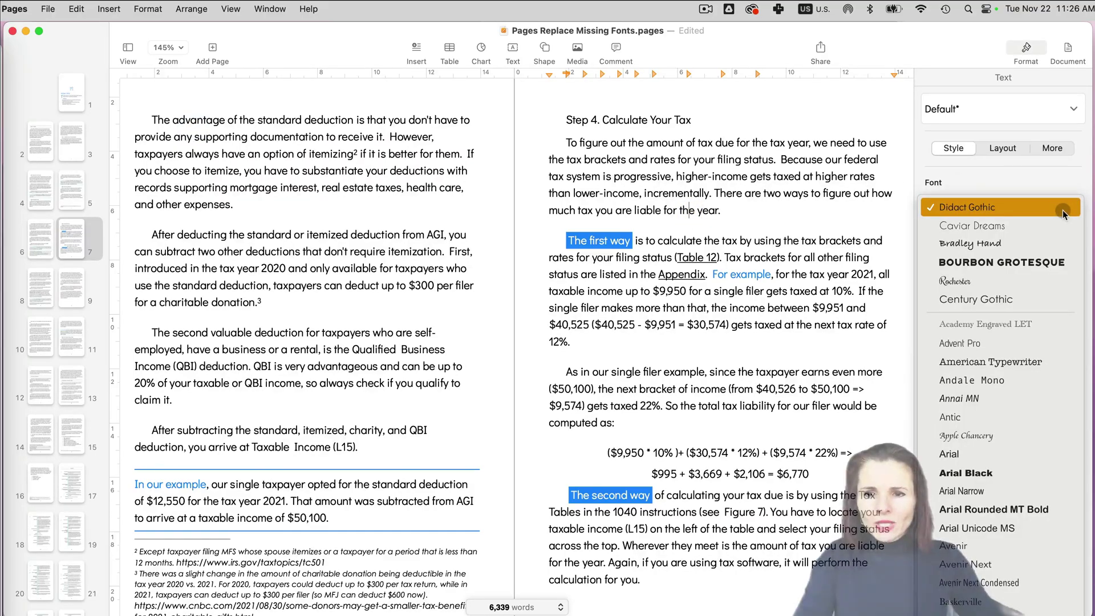
pyautogui.click(835, 257)
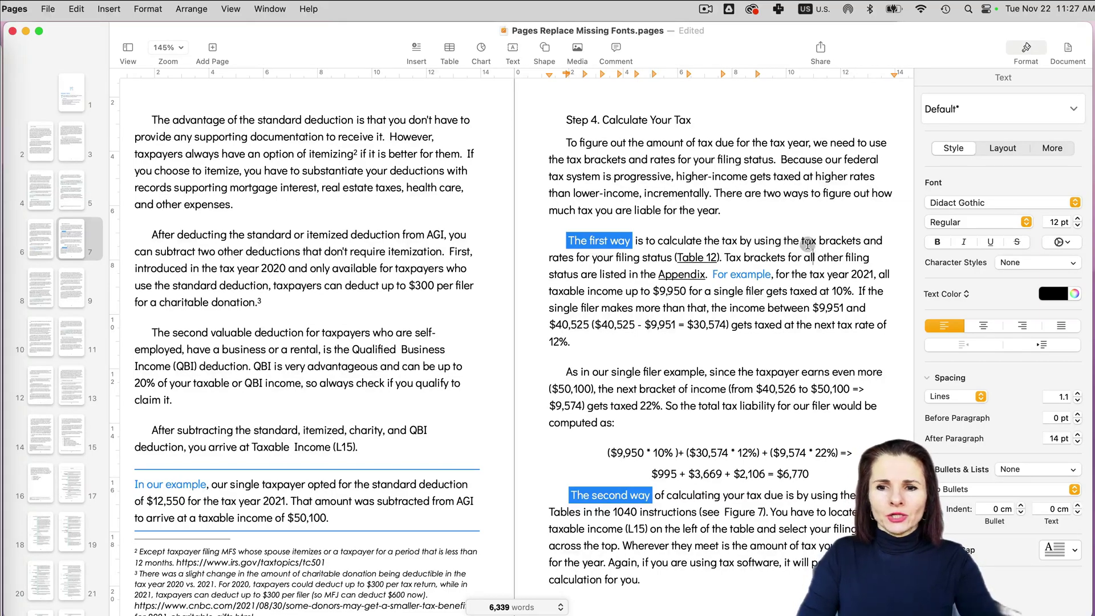
pyautogui.click(807, 237)
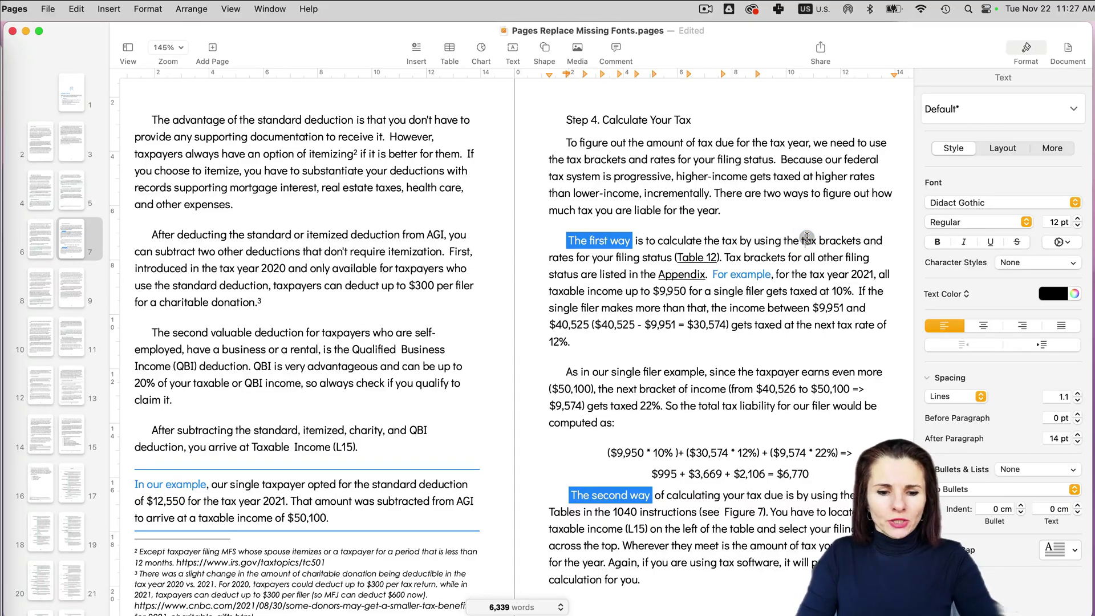
pyautogui.press('super+s')
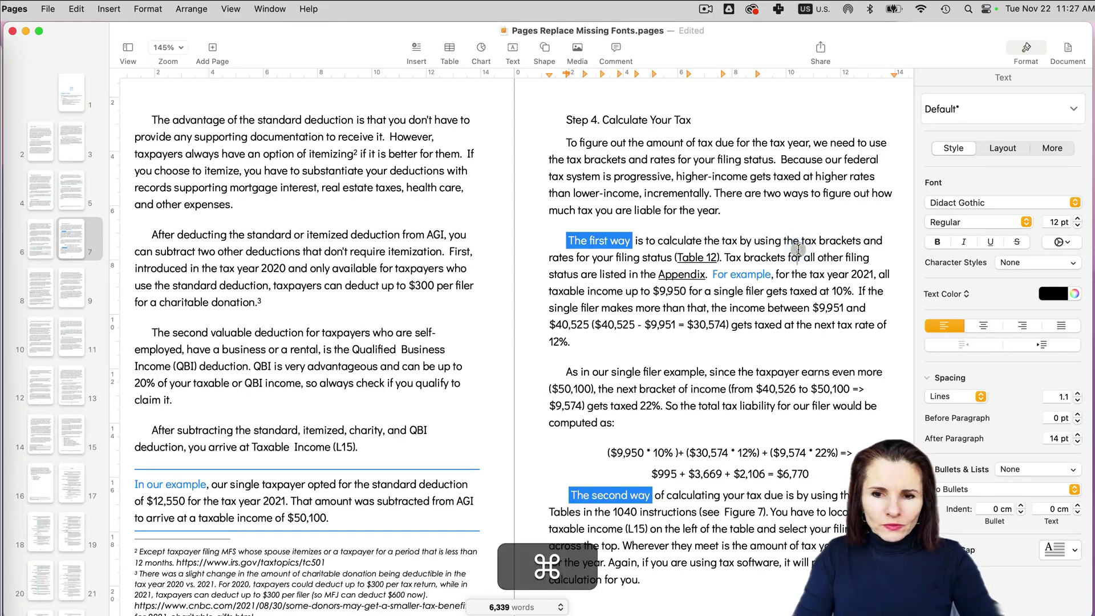